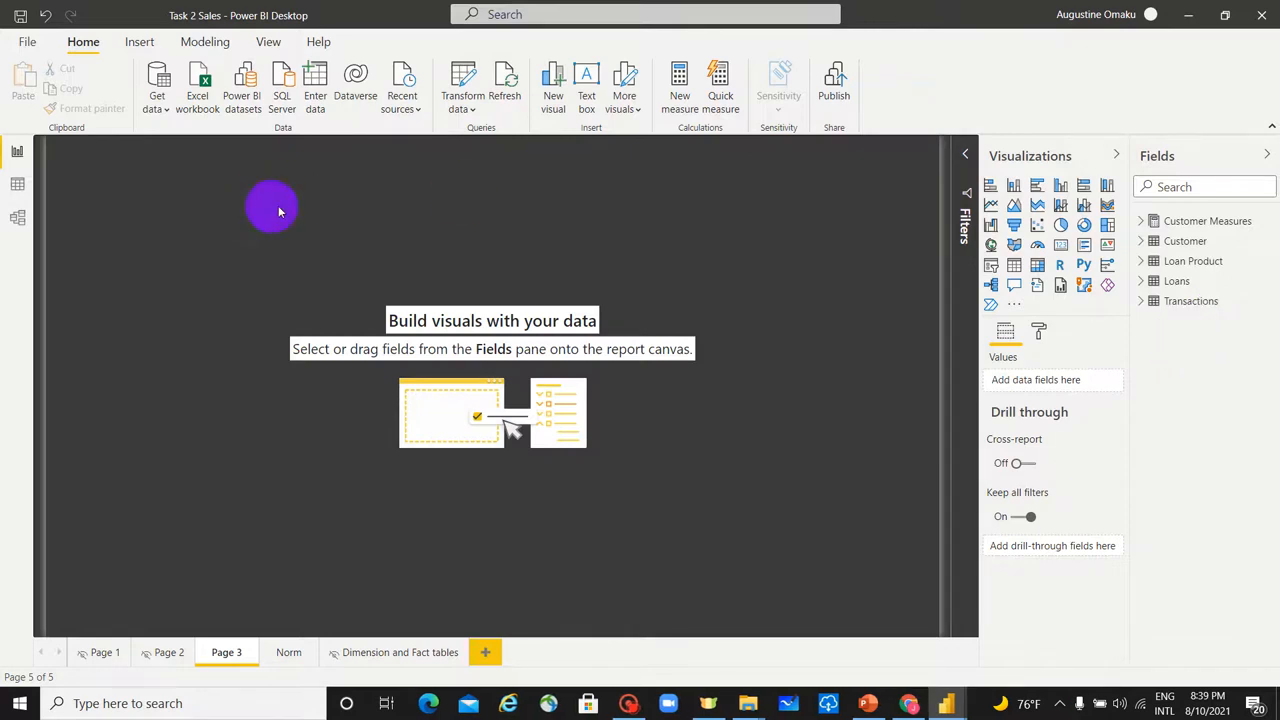
# Review the relationships linking the Loan Product, Customer, Loans and Transactions tables in the data model, then return to the report.
pyautogui.click(17, 217)
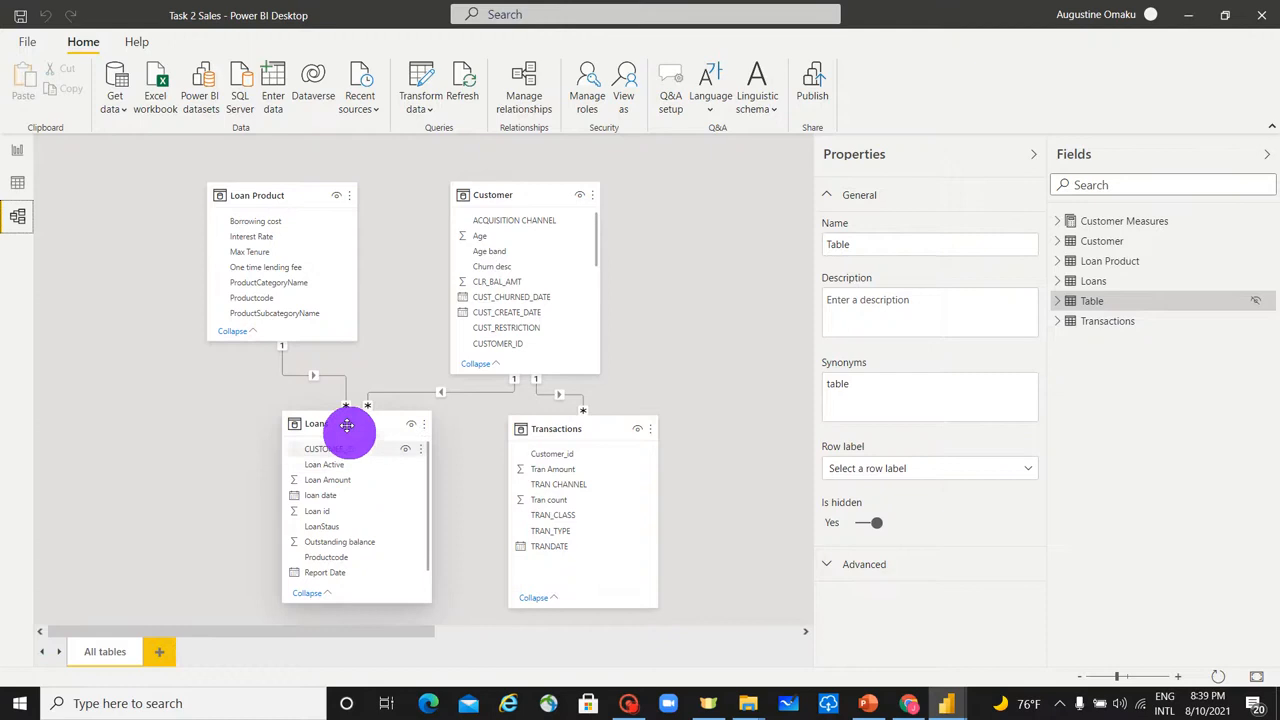
pyautogui.moveTo(271, 194)
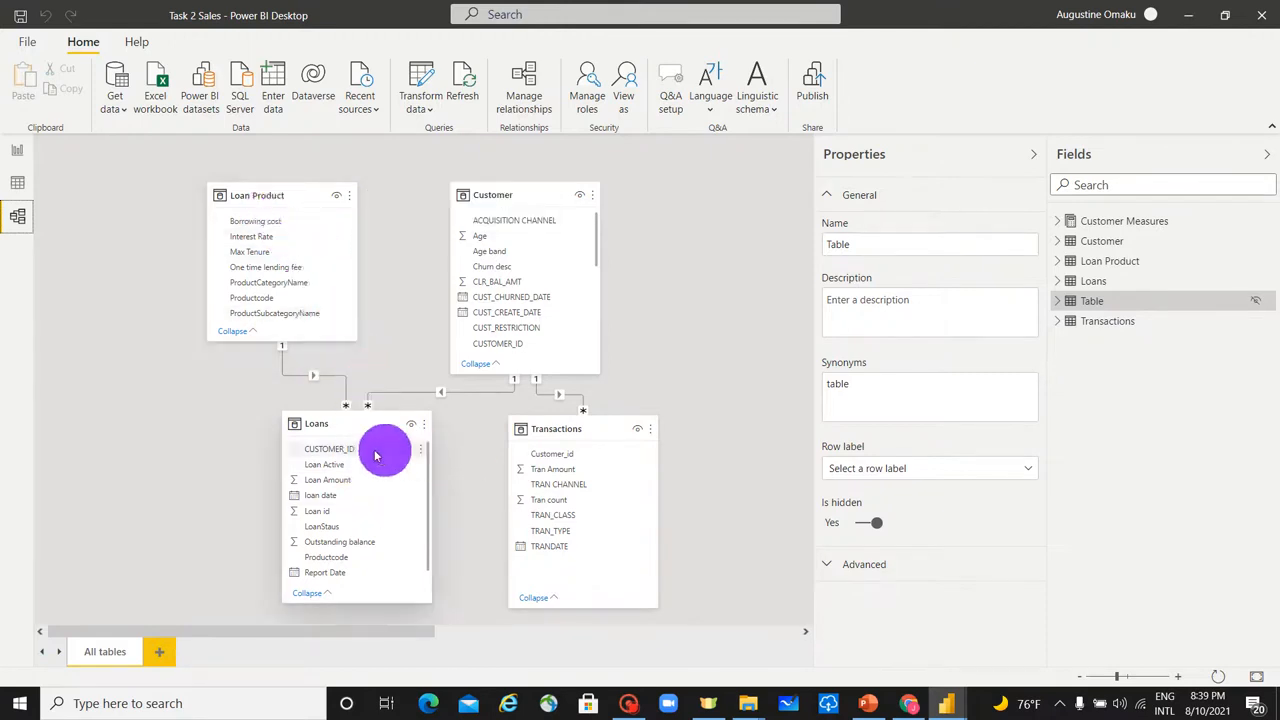
pyautogui.click(18, 150)
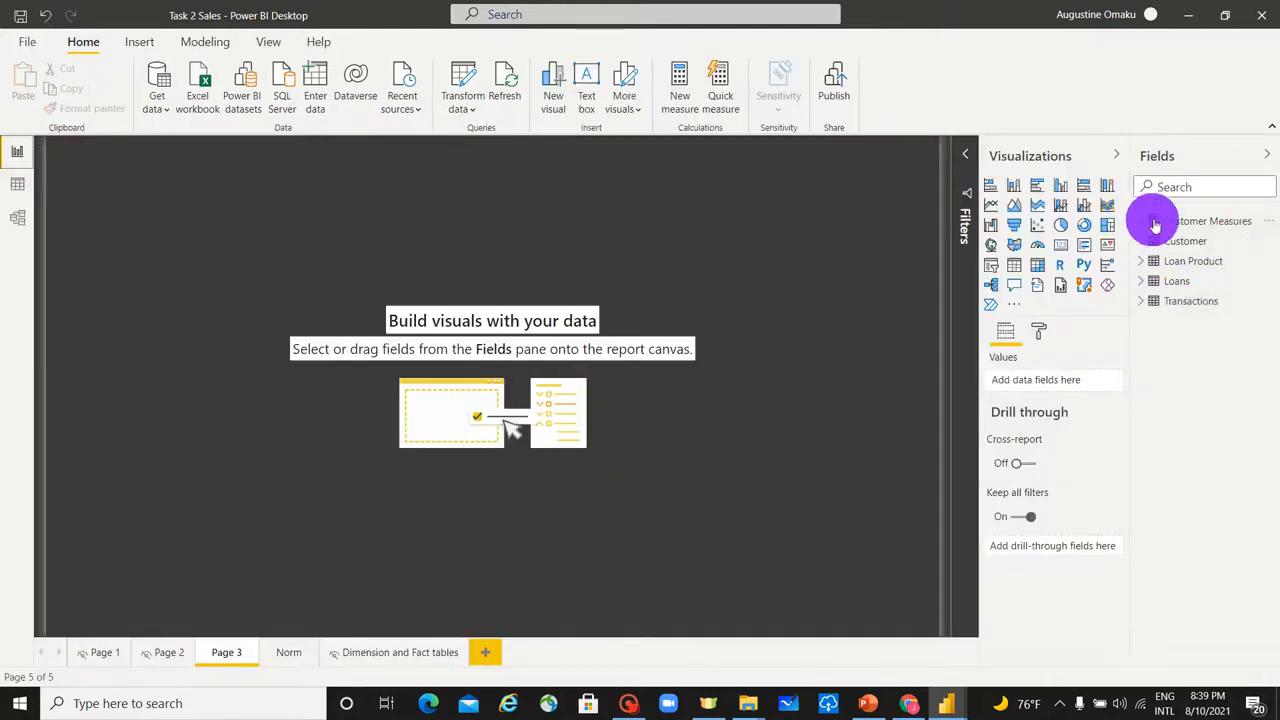
# Create a new measure in the Loans table and begin its formula with Loans sold = COUNT(.
pyautogui.click(1141, 281)
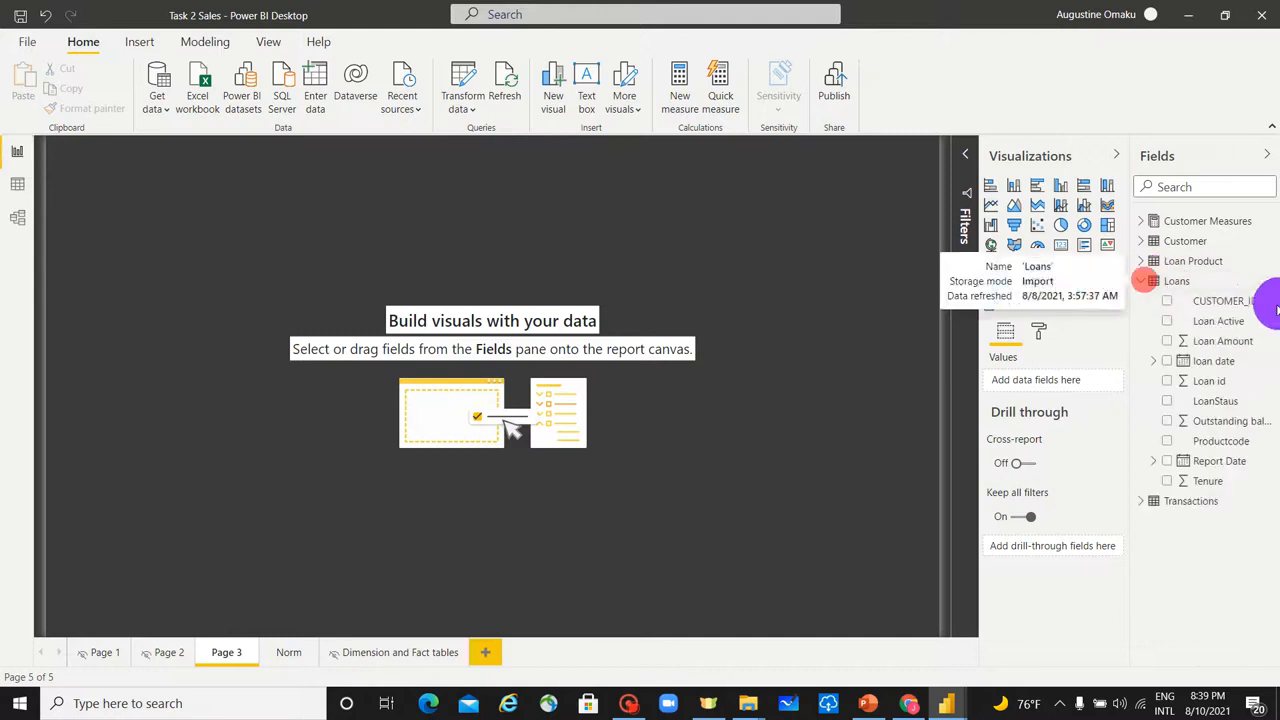
pyautogui.click(1262, 281)
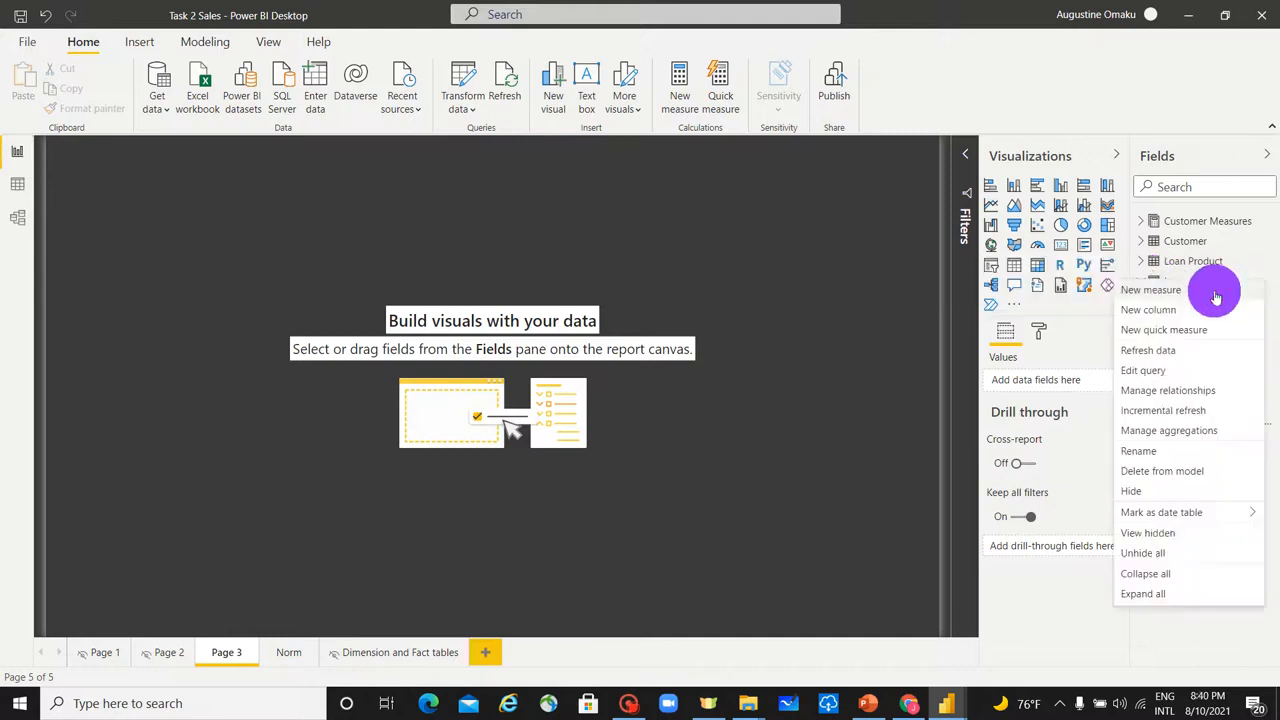
pyautogui.click(1160, 290)
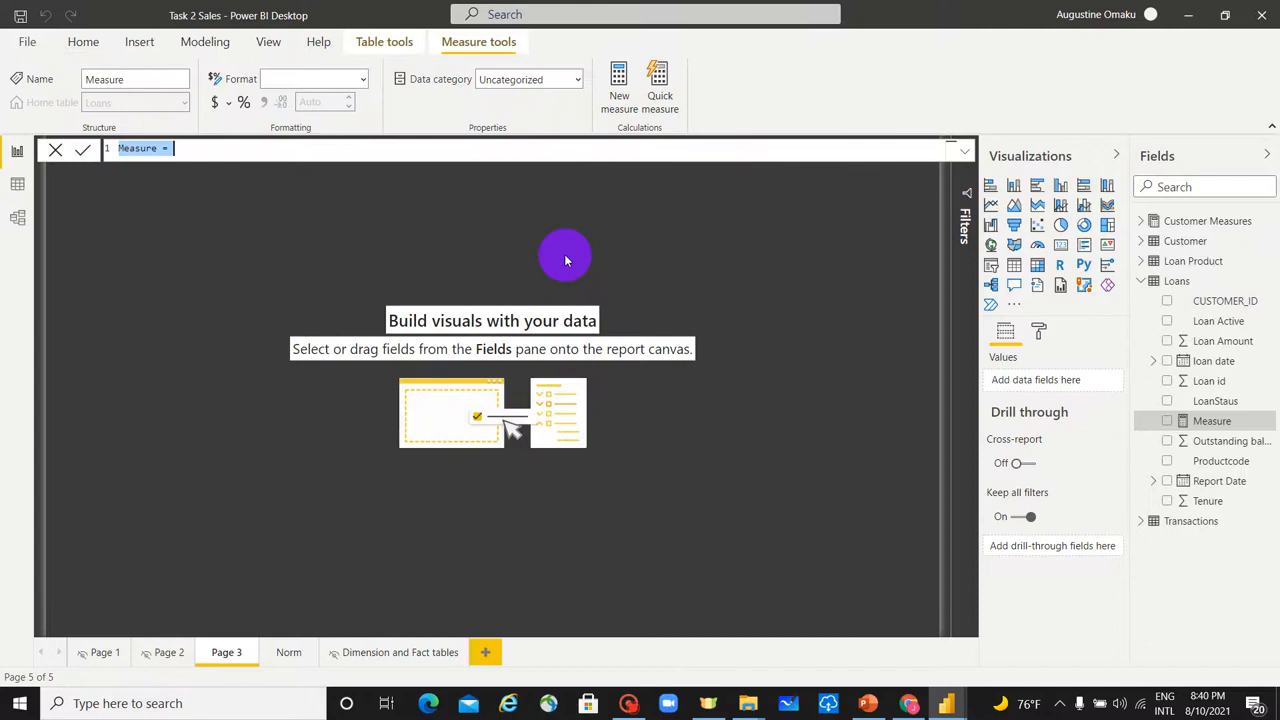
pyautogui.write('Lo')
pyautogui.write('c')
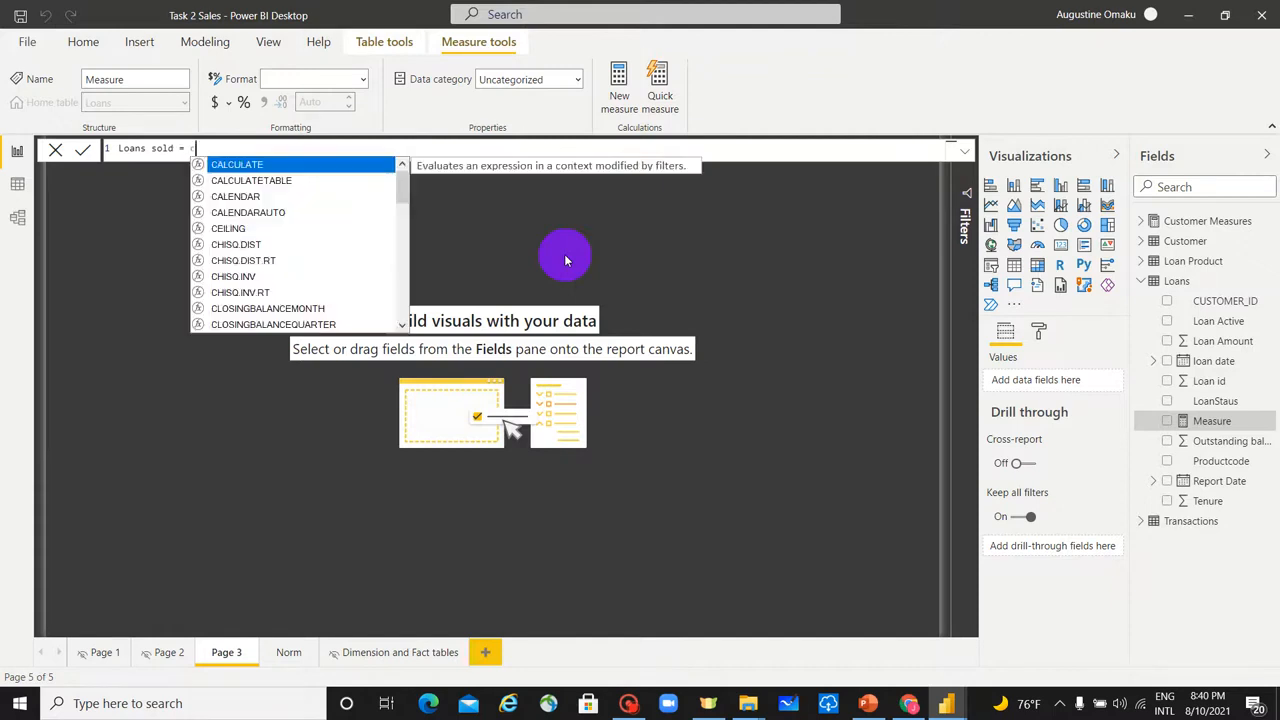
pyautogui.write('ount(')
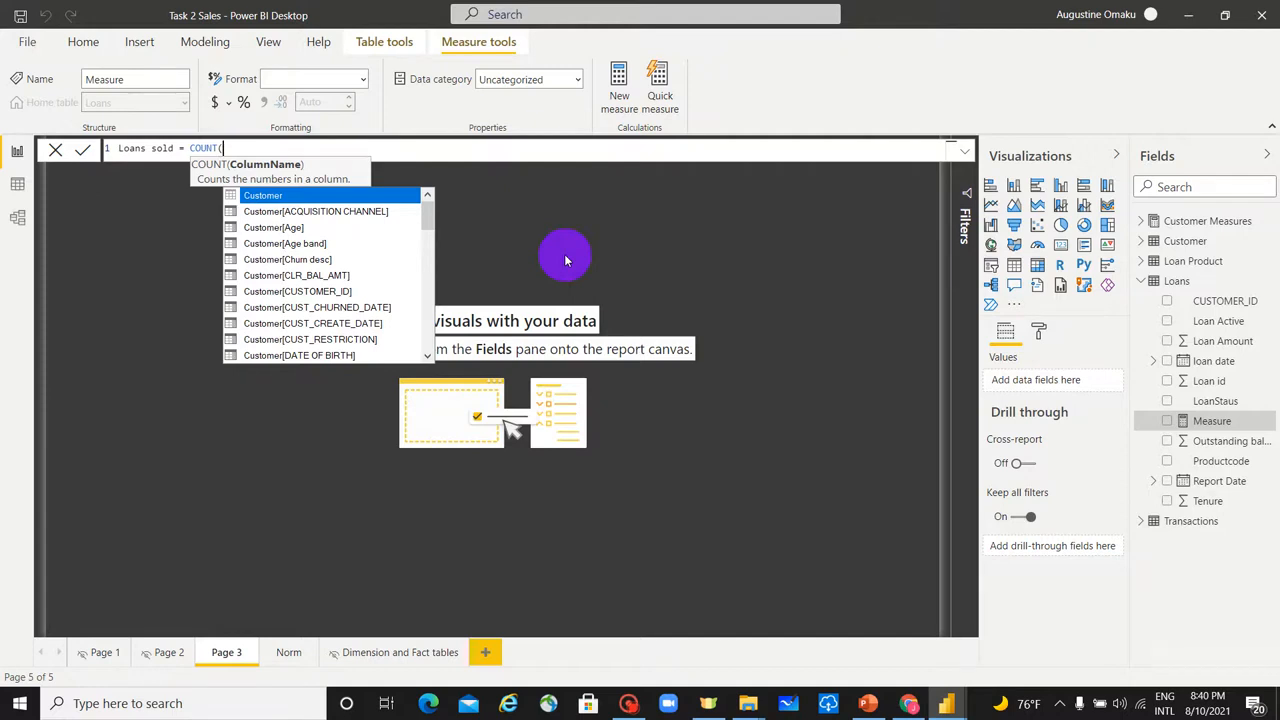
pyautogui.write('dis')
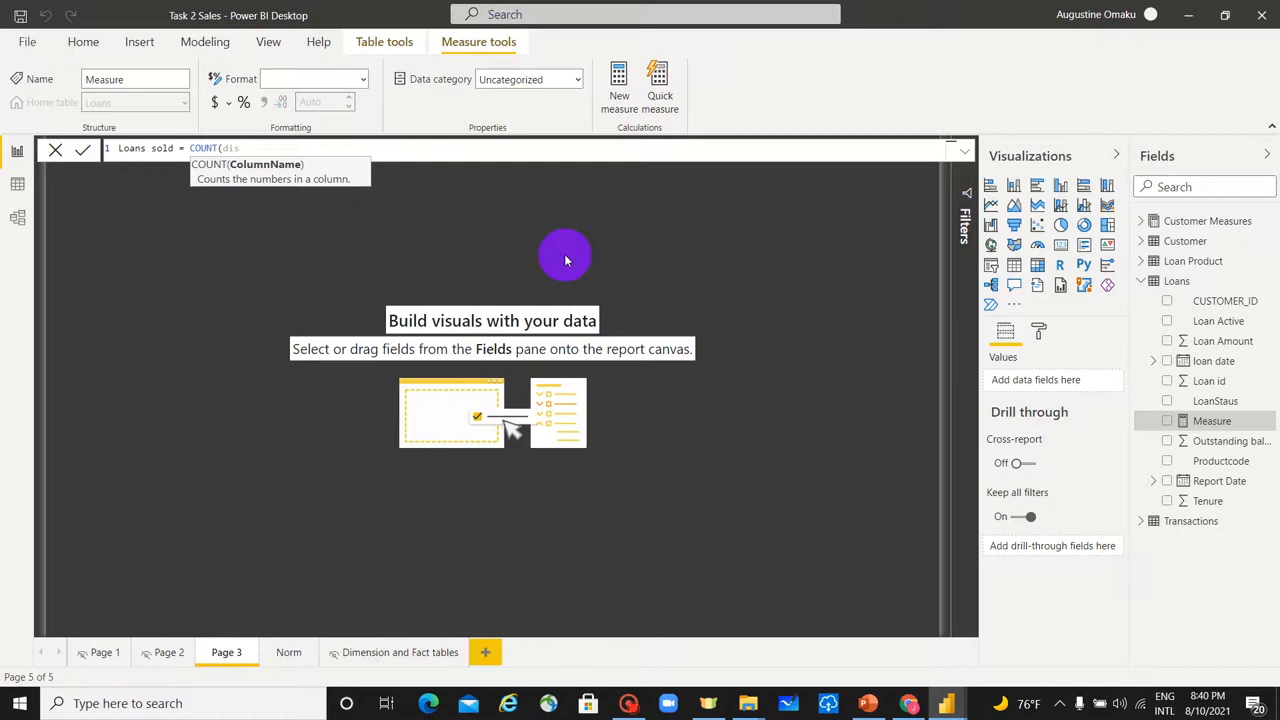
pyautogui.press('BackSpace')
pyautogui.press('BackSpace')
pyautogui.press('BackSpace')
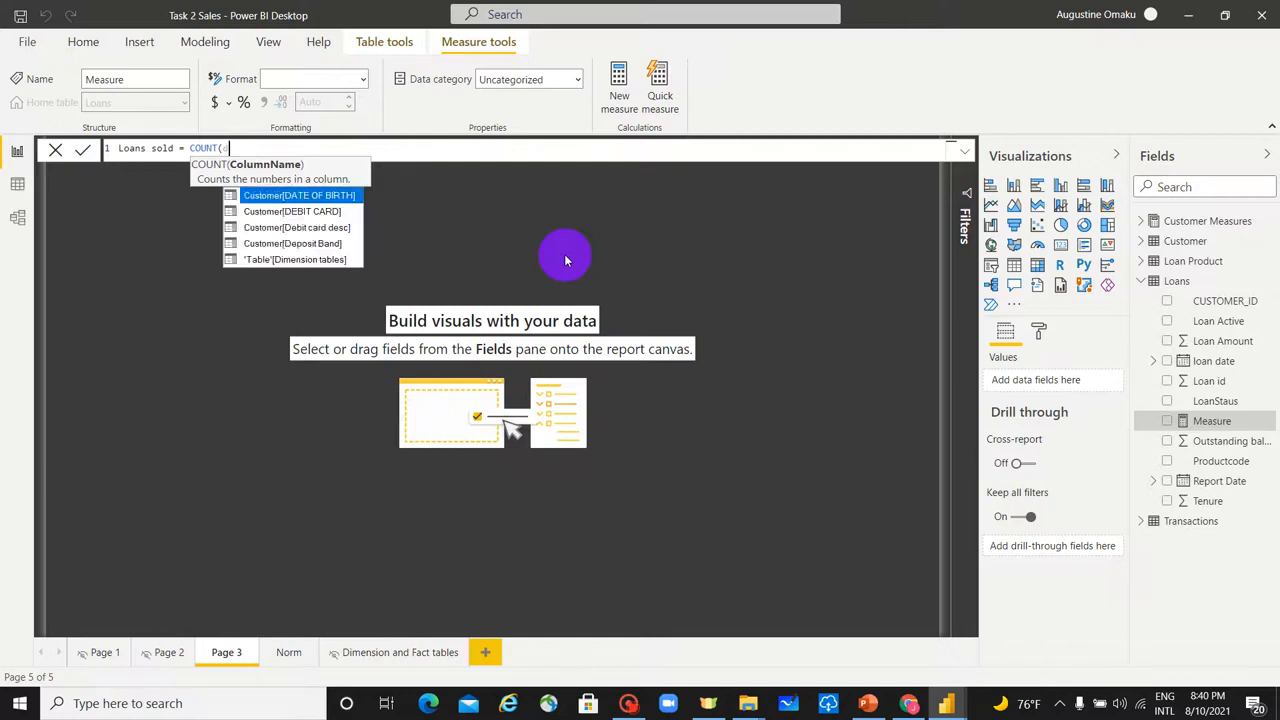
pyautogui.write('cust')
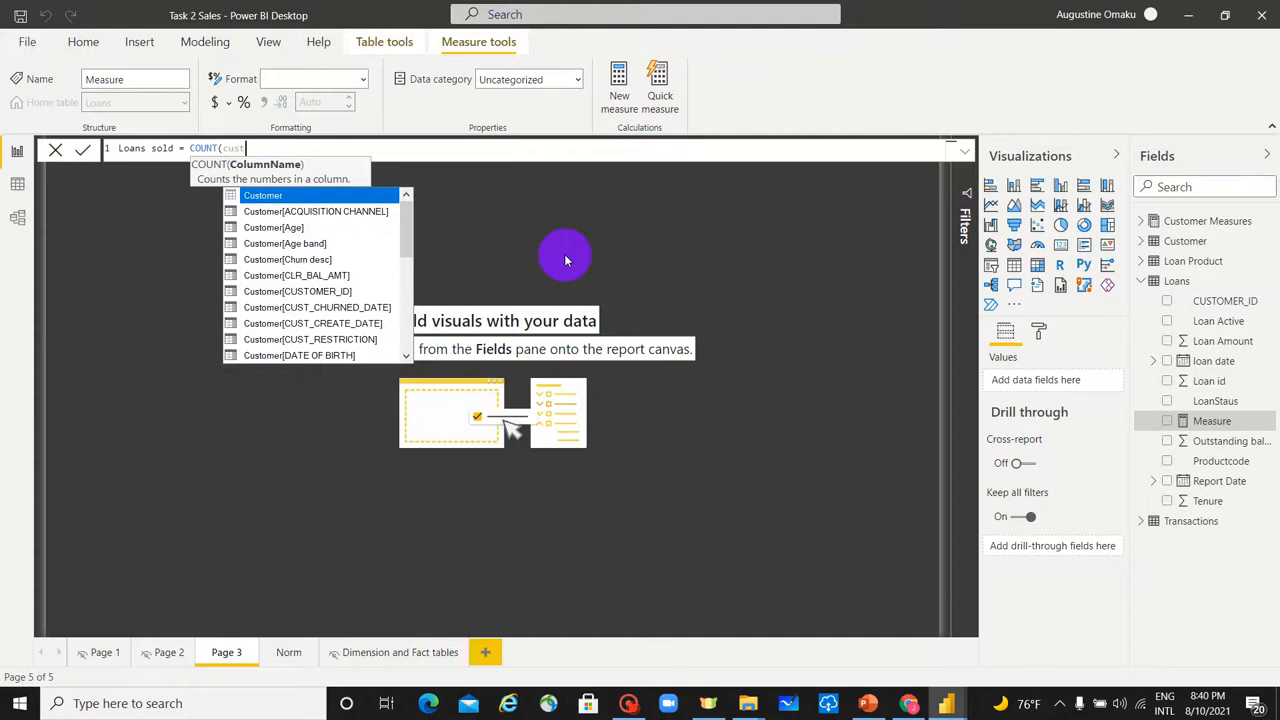
pyautogui.write('u')
pyautogui.press('BackSpace')
pyautogui.press('BackSpace')
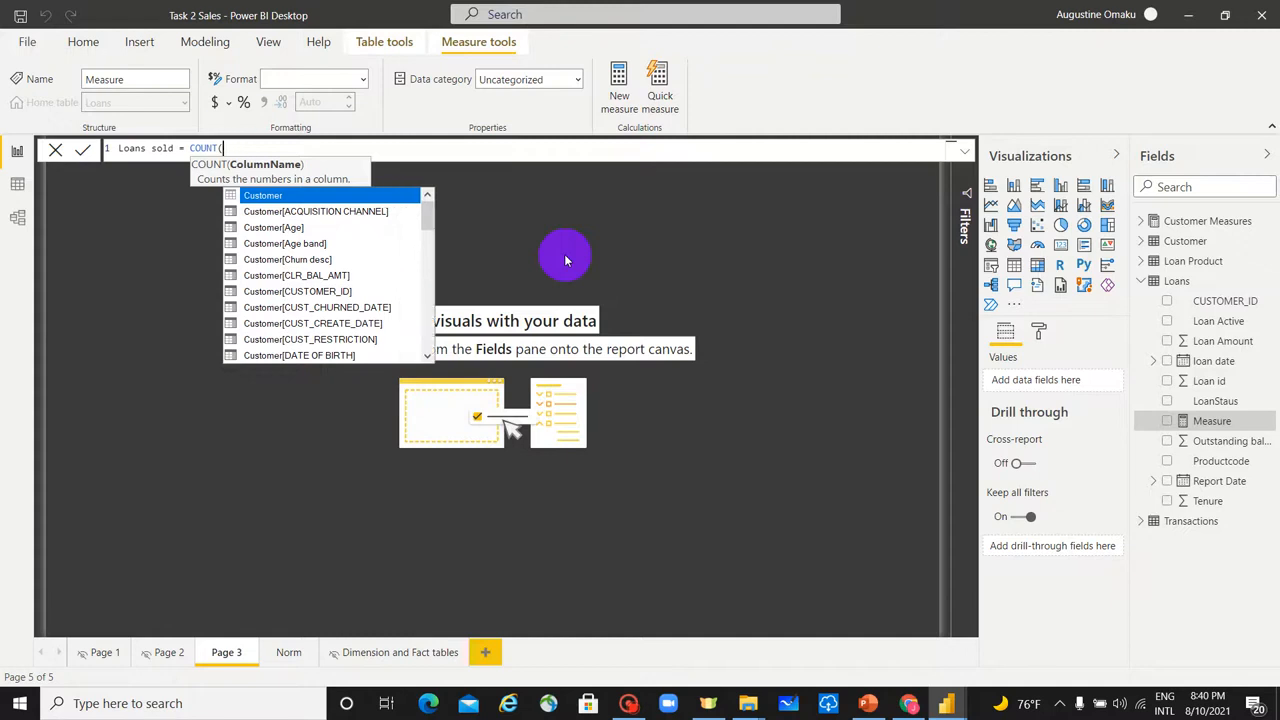
# Complete the Loans sold formula by counting Loans[CUSTOMER_ID] and commit the measure.
pyautogui.write('loans')
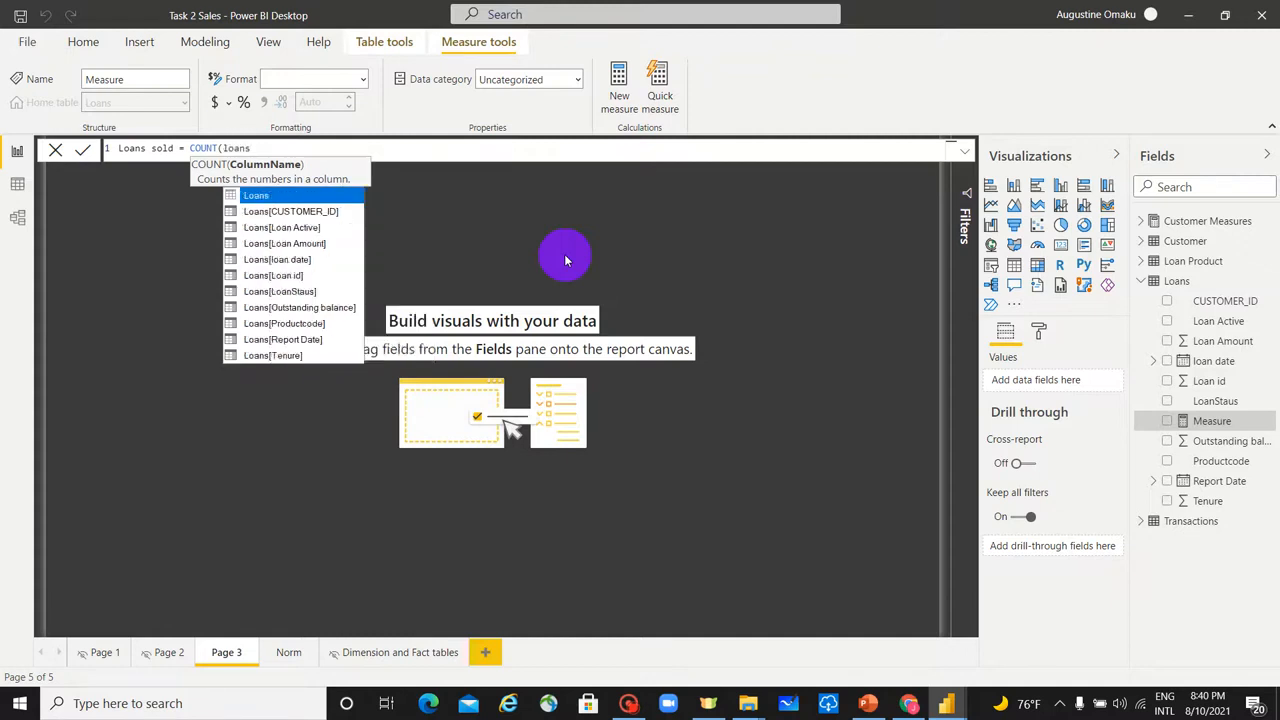
pyautogui.click(305, 211)
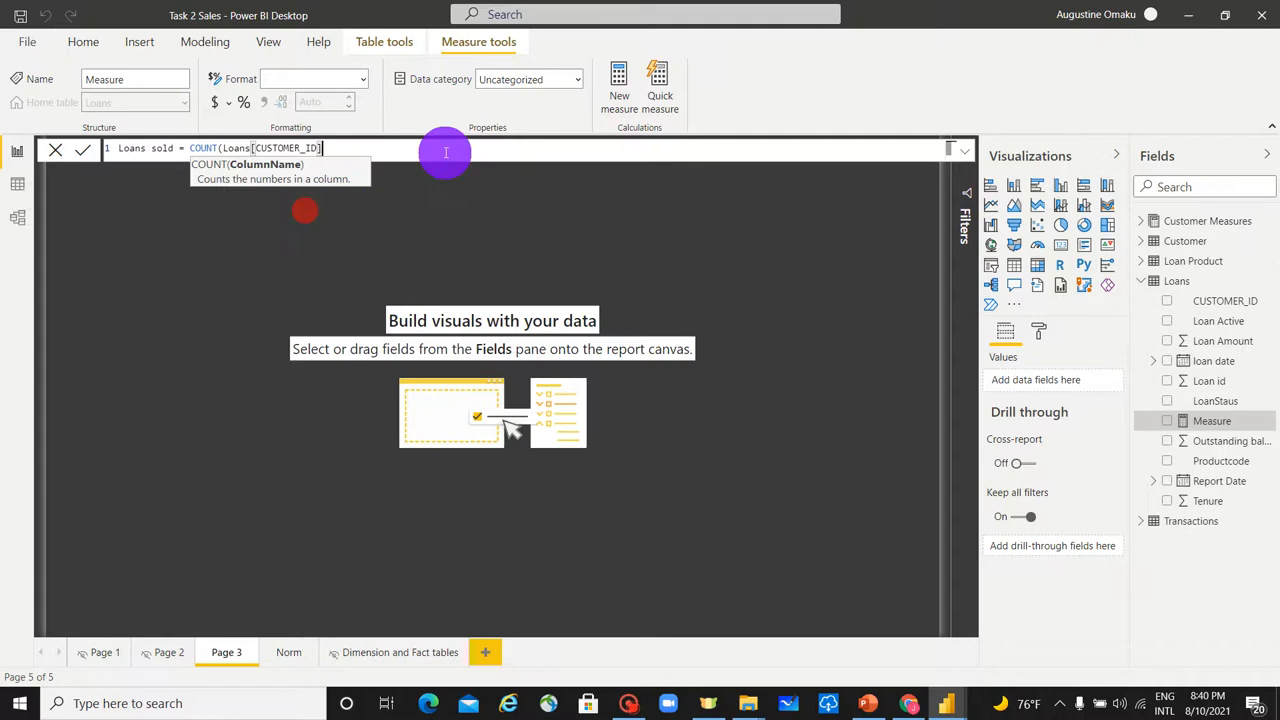
pyautogui.write(')')
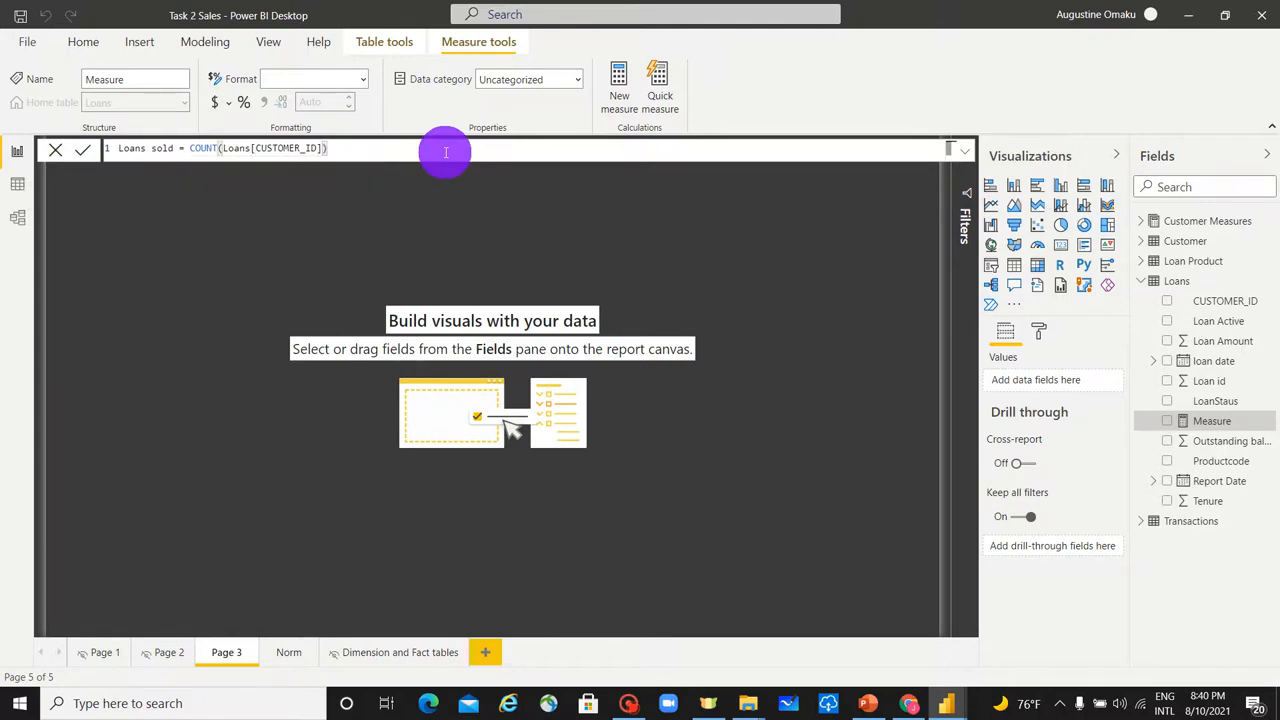
pyautogui.click(446, 155)
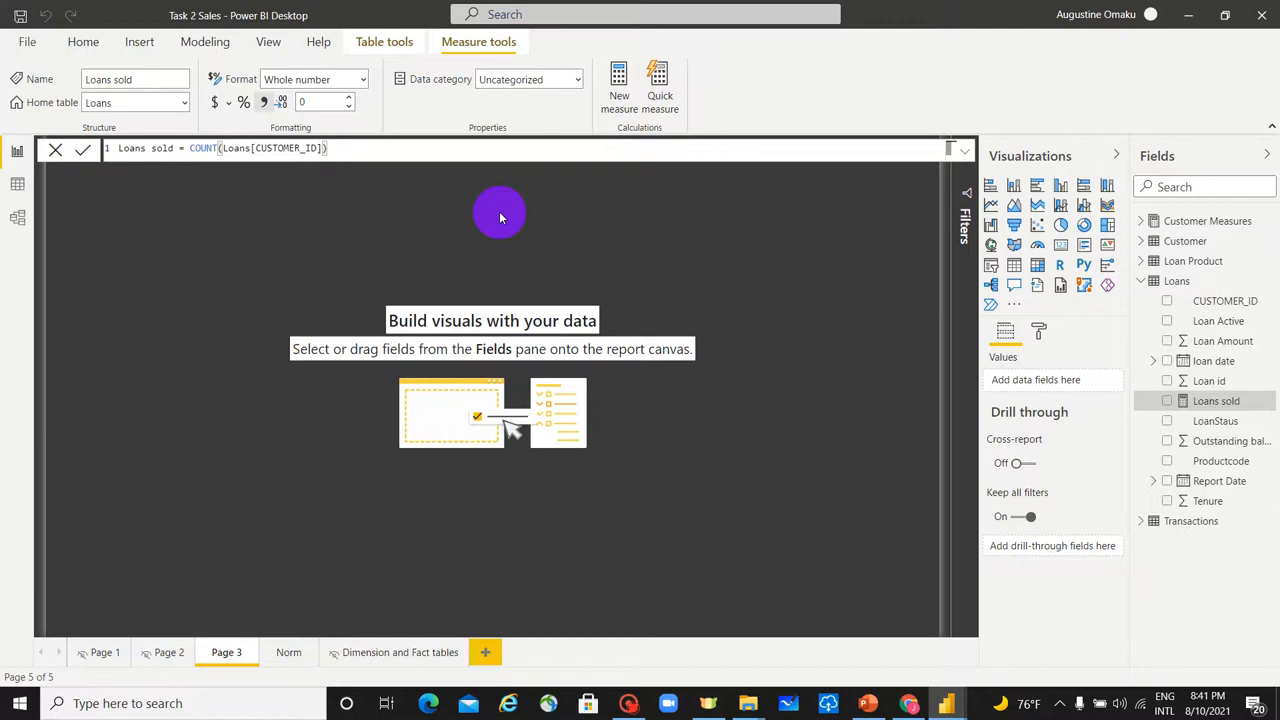
# Add a blank table visual to Page 3, moving it toward the middle of the canvas and enlarging it.
pyautogui.click(1015, 270)
pyautogui.moveTo(160, 210); pyautogui.dragTo(312, 243)
pyautogui.moveTo(411, 372); pyautogui.dragTo(719, 595)
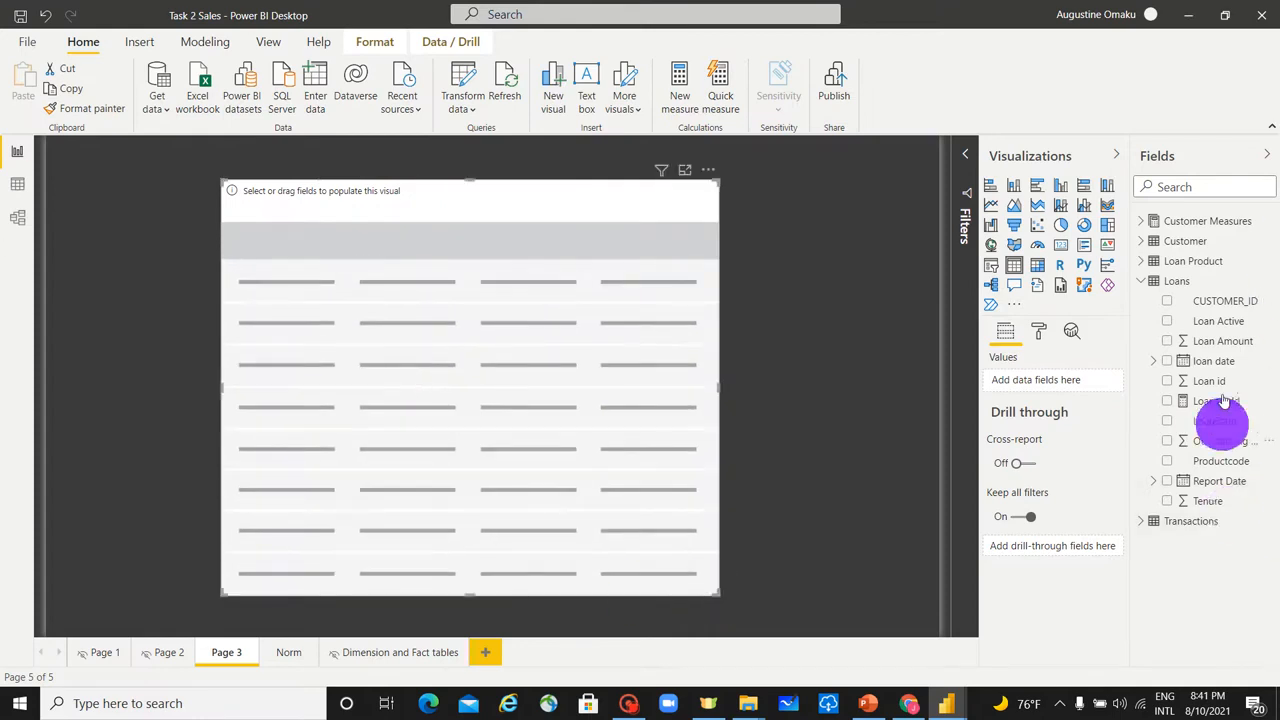
# Widen the field list and add ProductCategoryName from Loan Product to the table visual.
pyautogui.click(1143, 264)
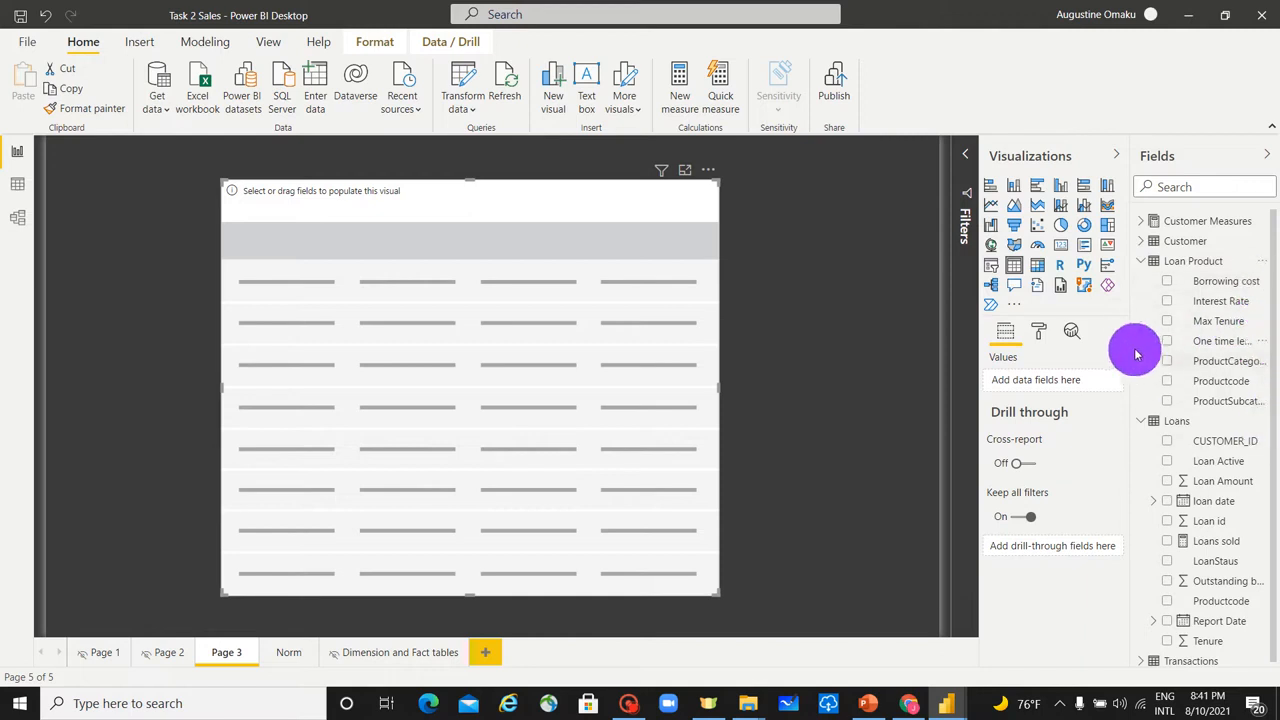
pyautogui.moveTo(1130, 345); pyautogui.dragTo(1060, 349)
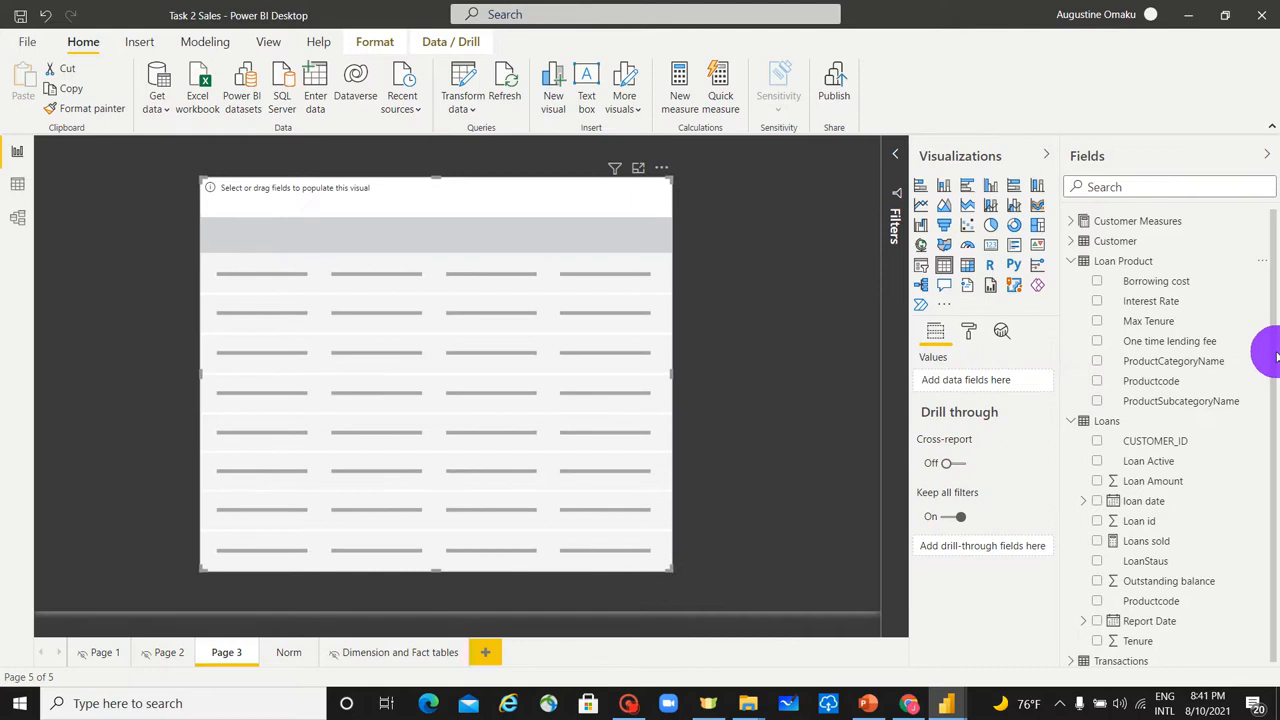
pyautogui.click(1103, 365)
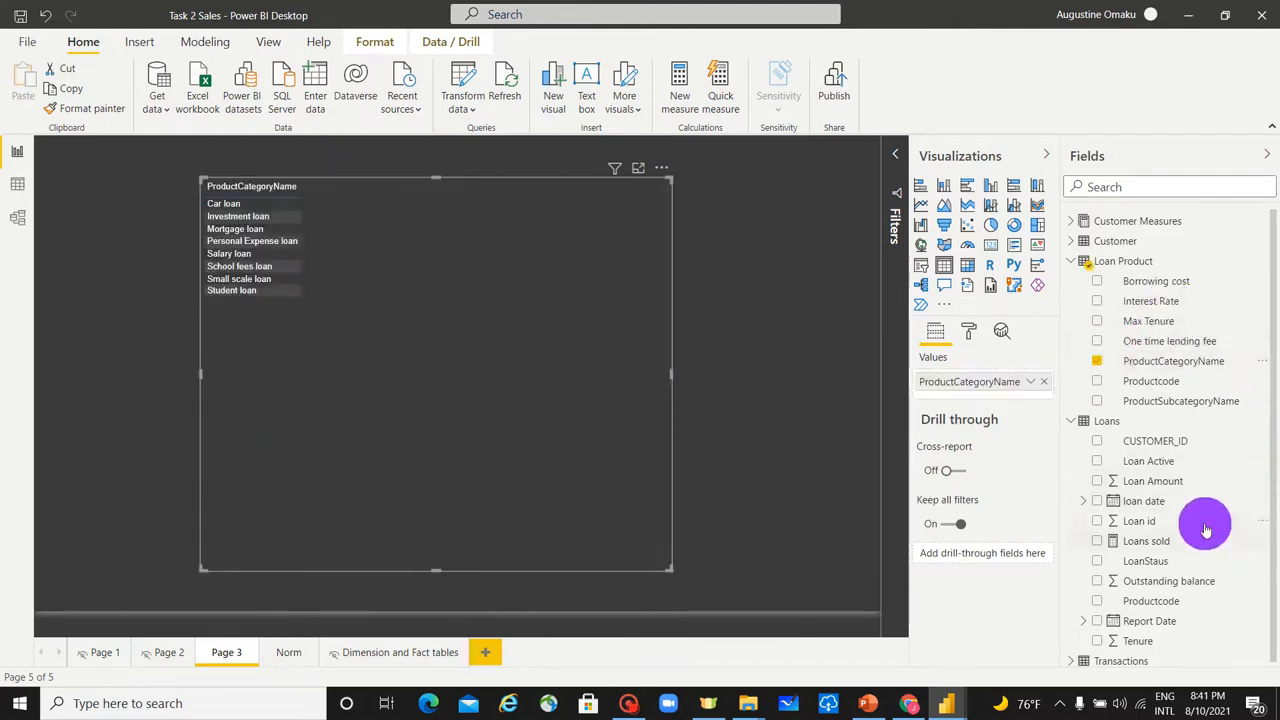
# Convert the table visual to a matrix and add the Loans sold measure as its values.
pyautogui.scroll(-1, 1223, 557)
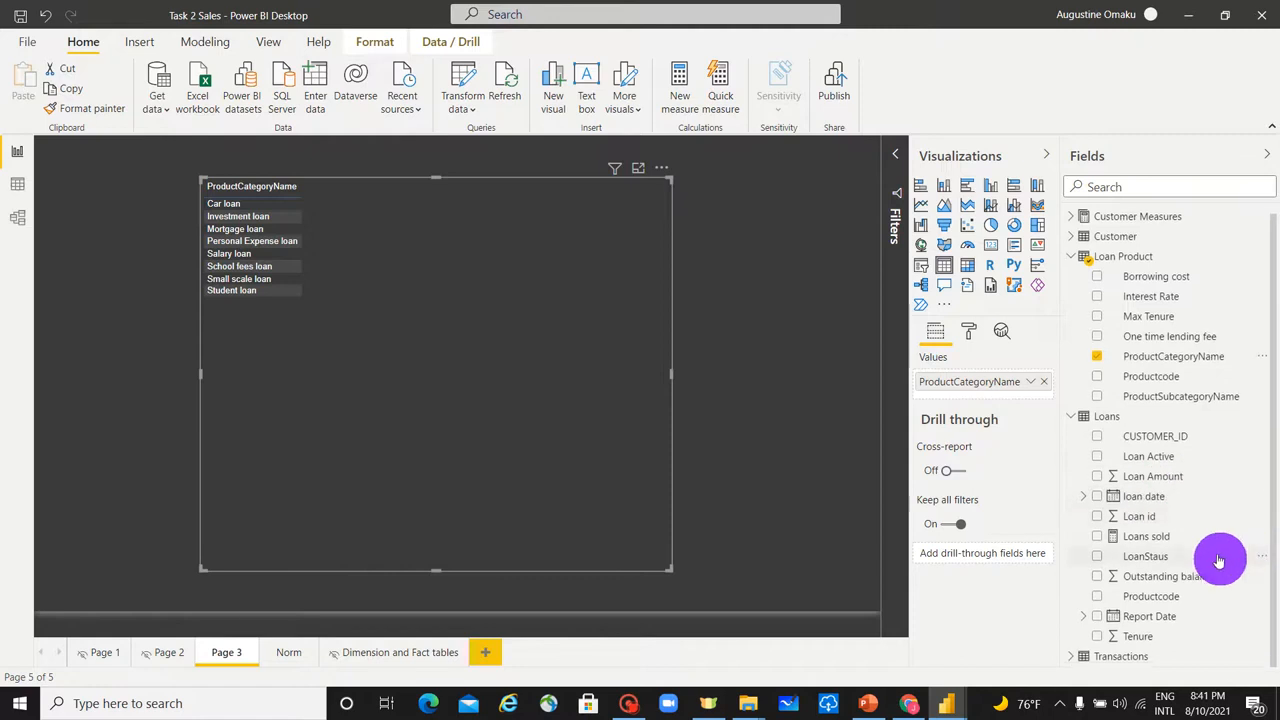
pyautogui.click(967, 264)
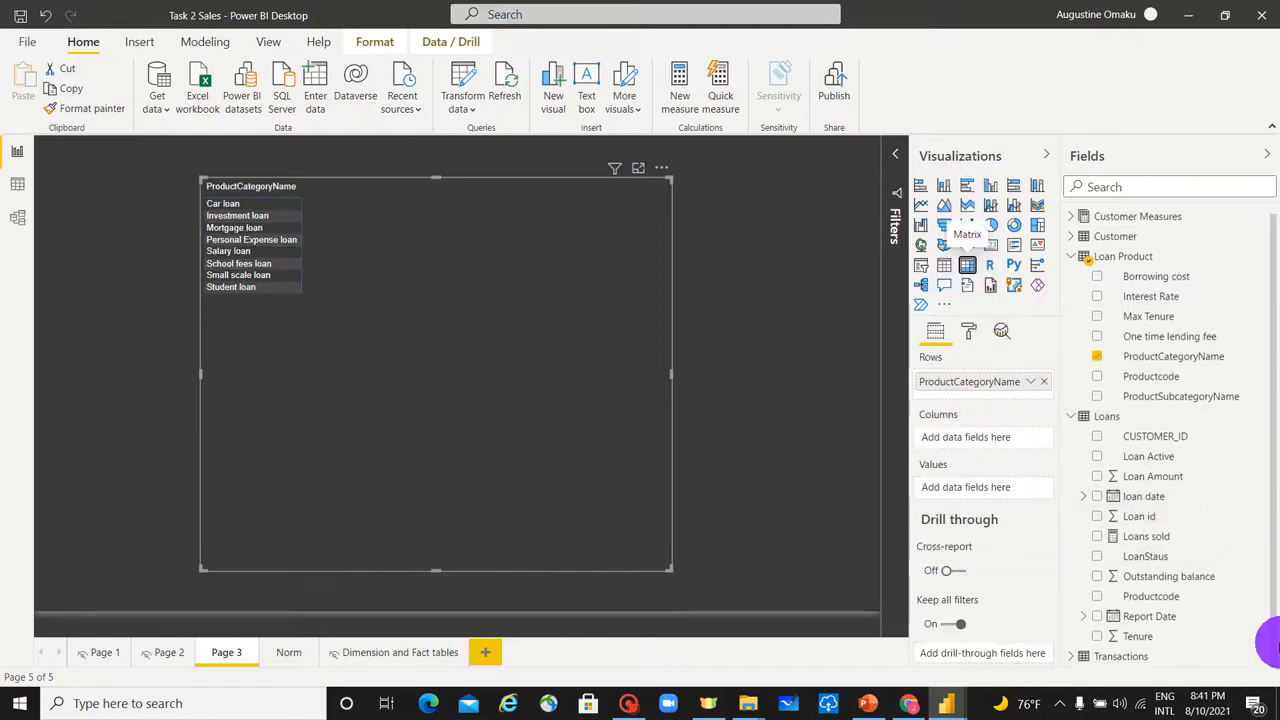
pyautogui.click(1100, 541)
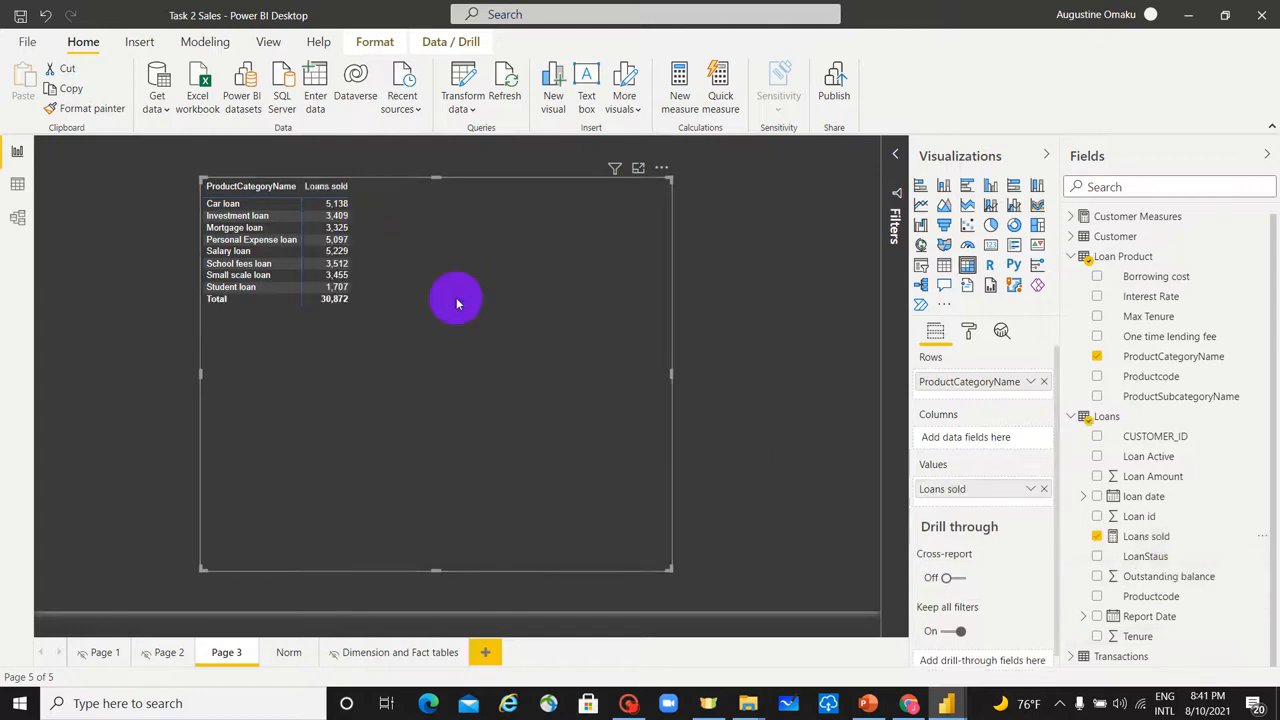
# Set the matrix's grid text size to 18 pt and shrink the visual to fit closer around its data.
pyautogui.click(968, 331)
pyautogui.click(965, 355)
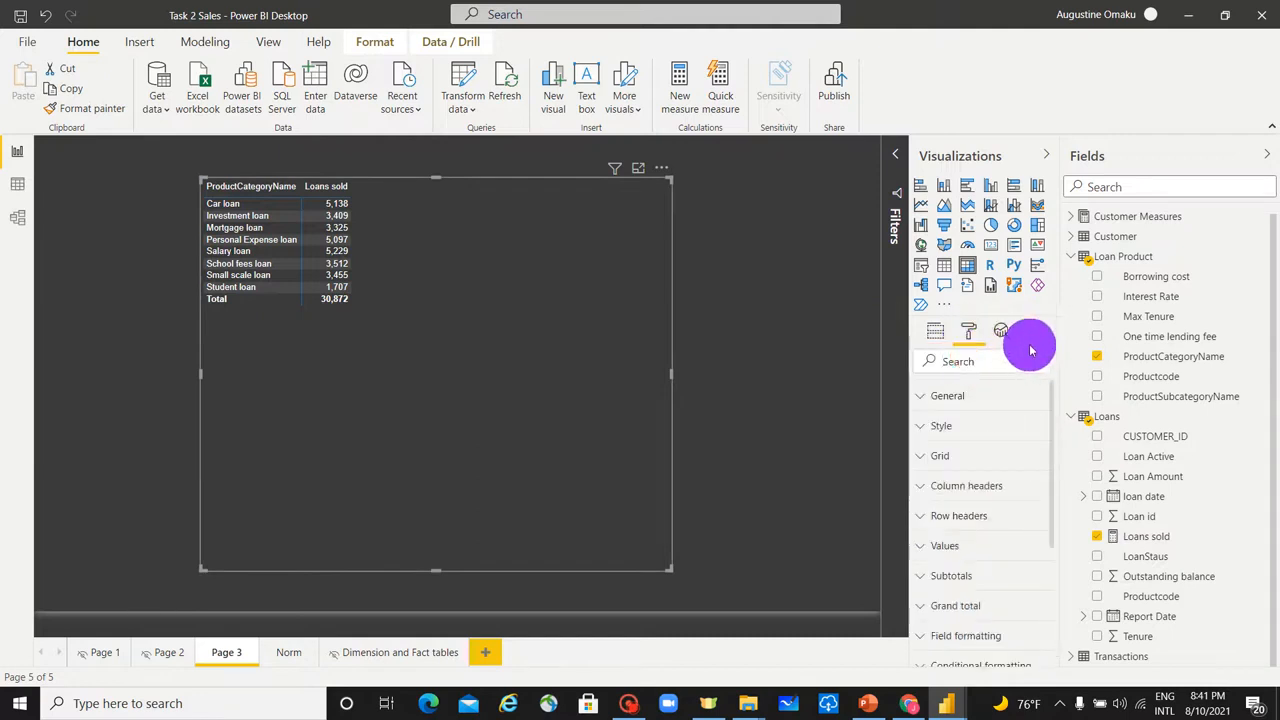
pyautogui.write('sixe')
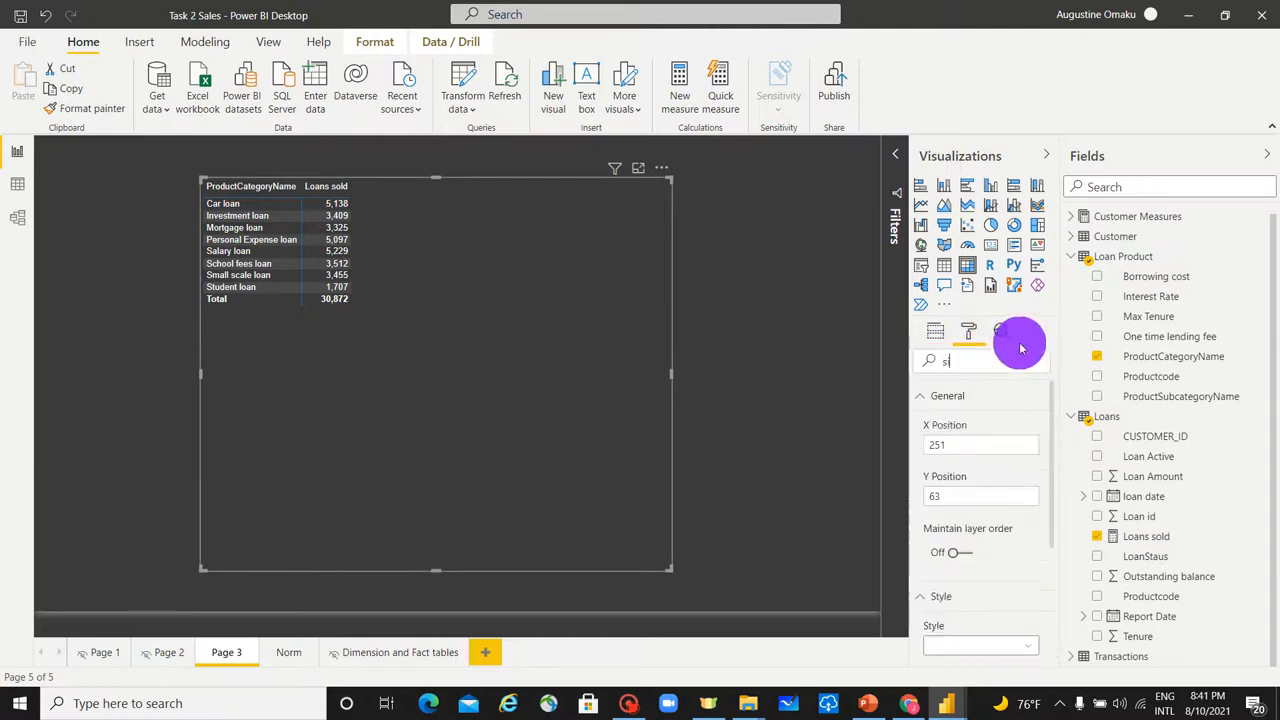
pyautogui.press('BackSpace')
pyautogui.press('BackSpace')
pyautogui.press('BackSpace')
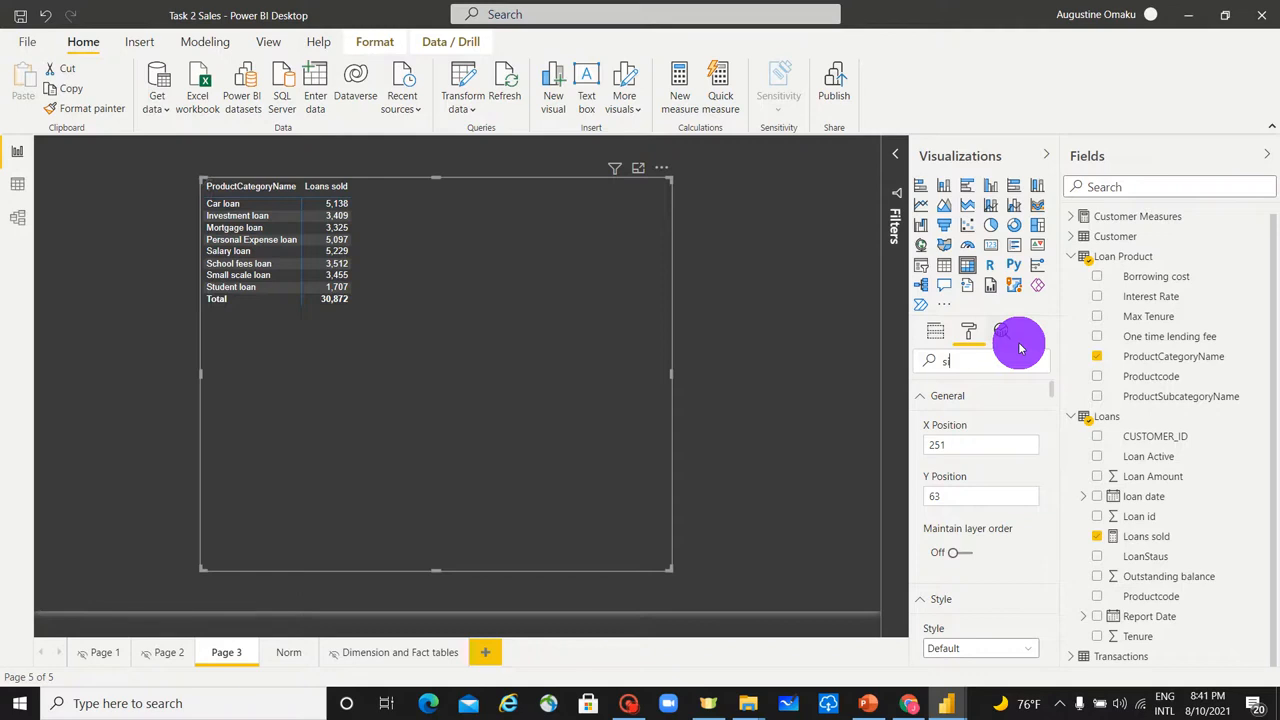
pyautogui.write('ize')
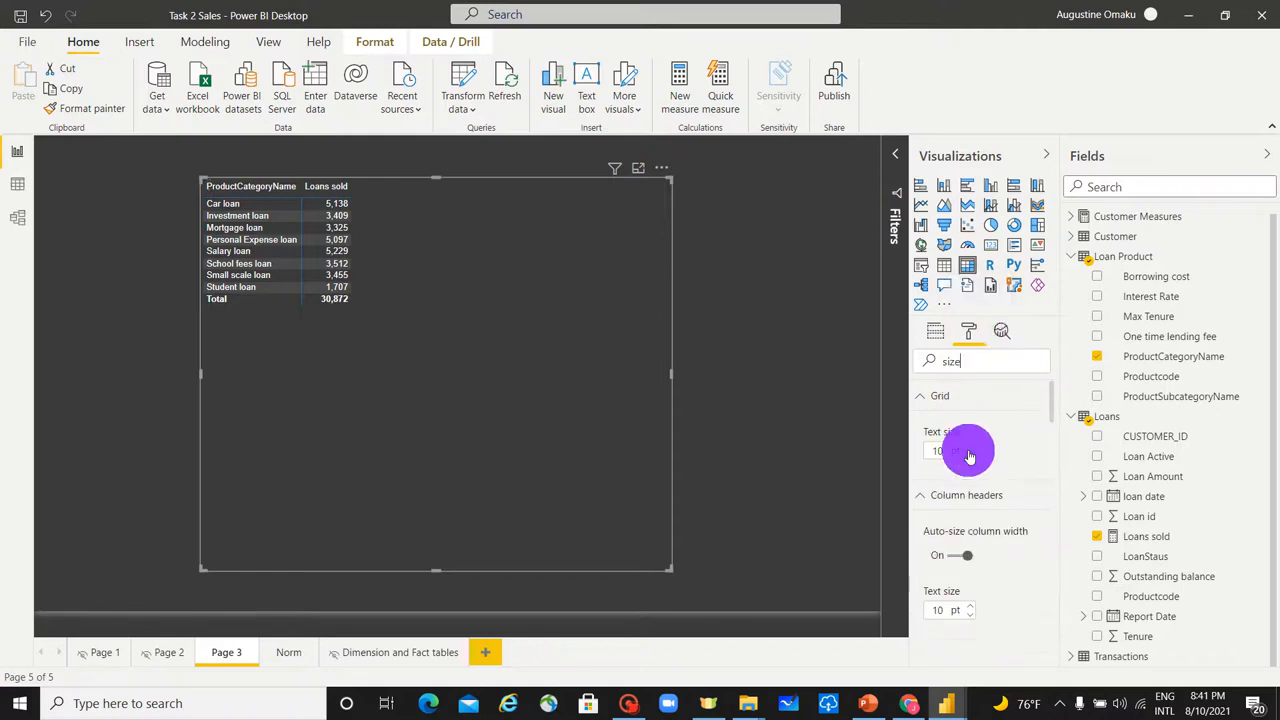
pyautogui.click(970, 448)
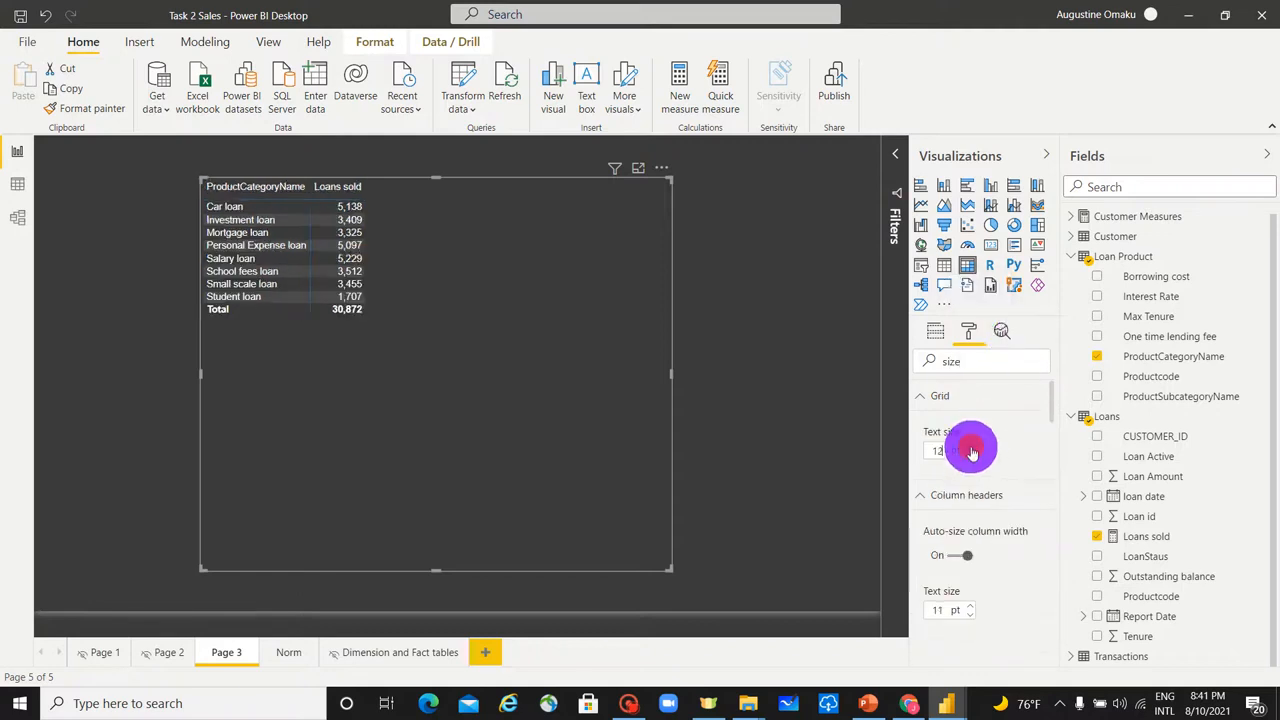
pyautogui.click(970, 449)
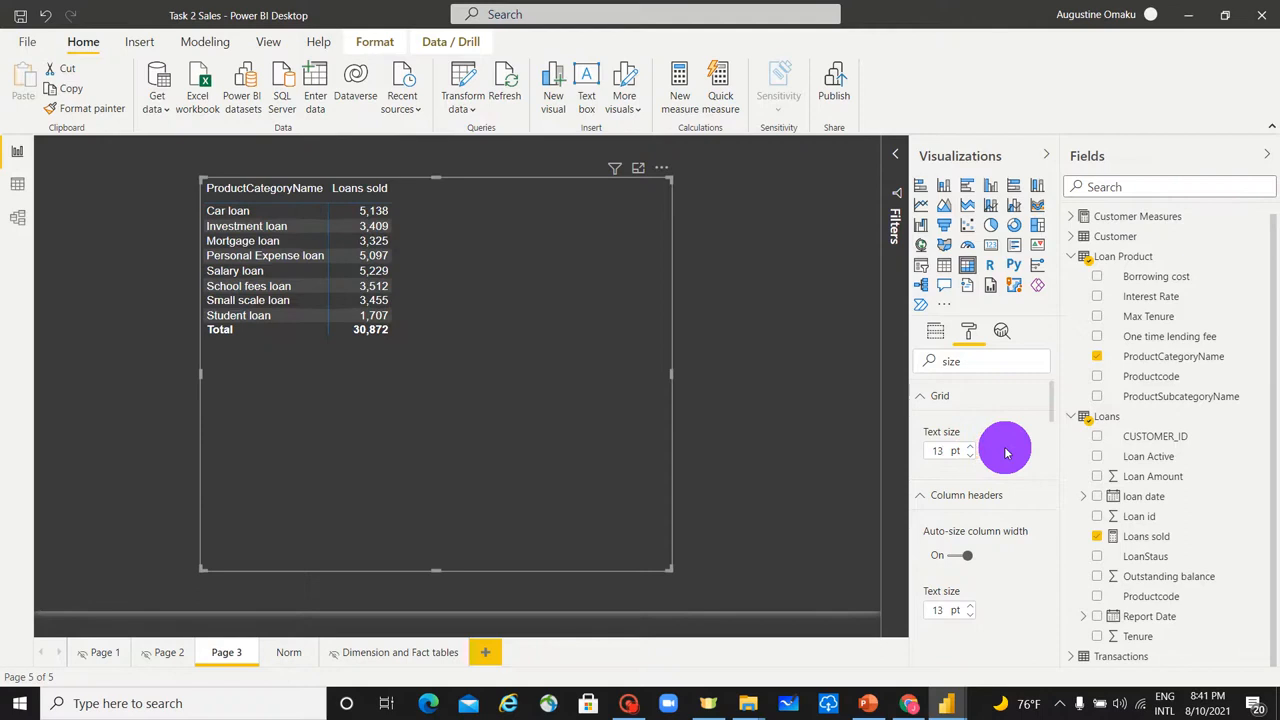
pyautogui.click(970, 448)
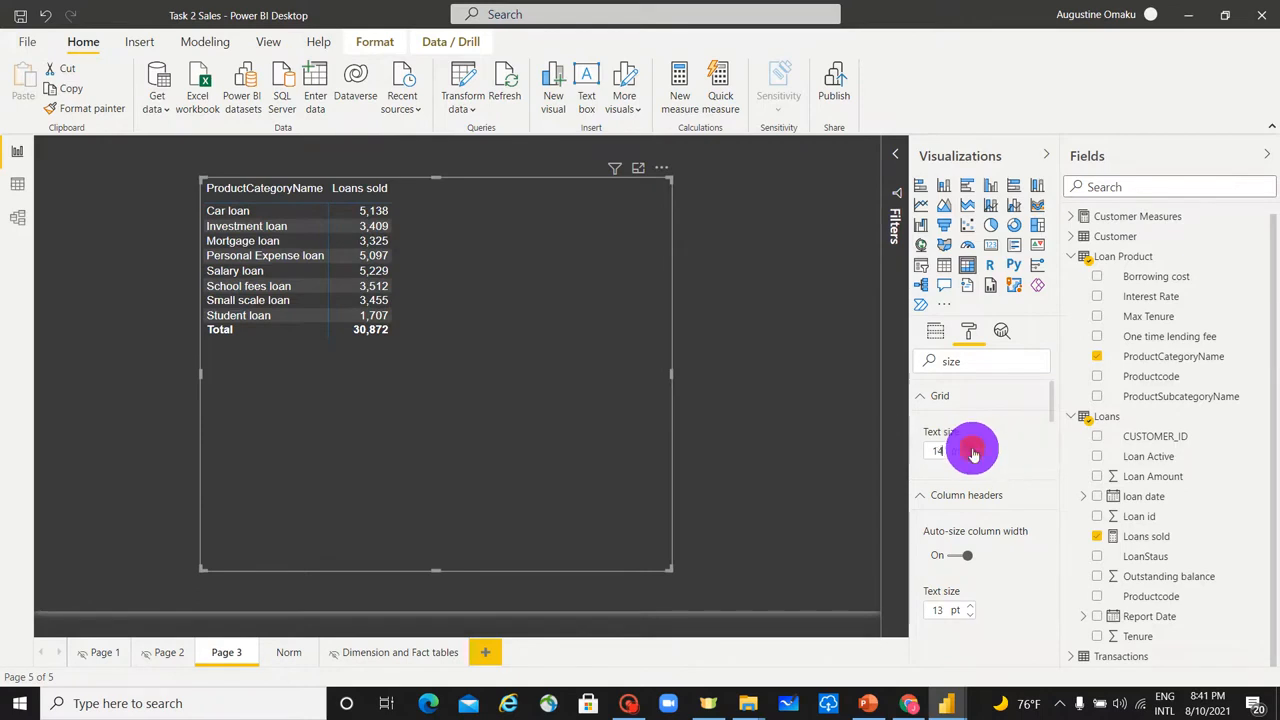
pyautogui.click(970, 448)
pyautogui.click(970, 448)
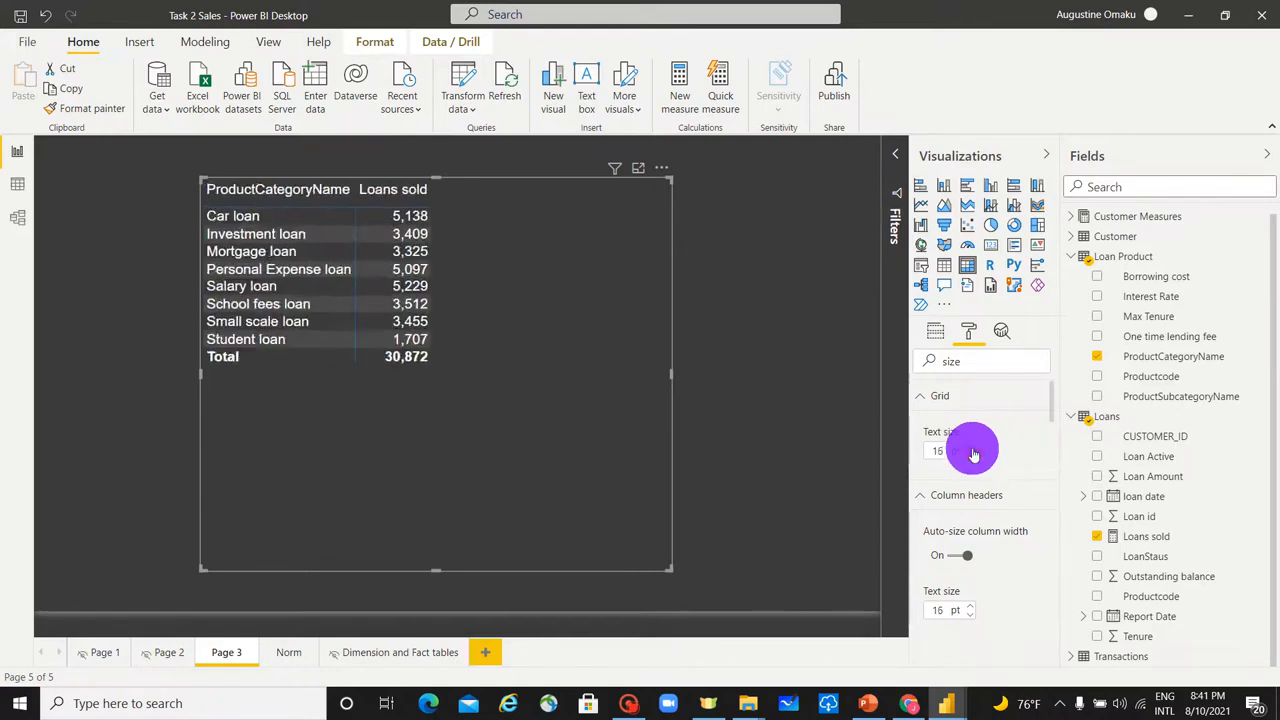
pyautogui.click(970, 448)
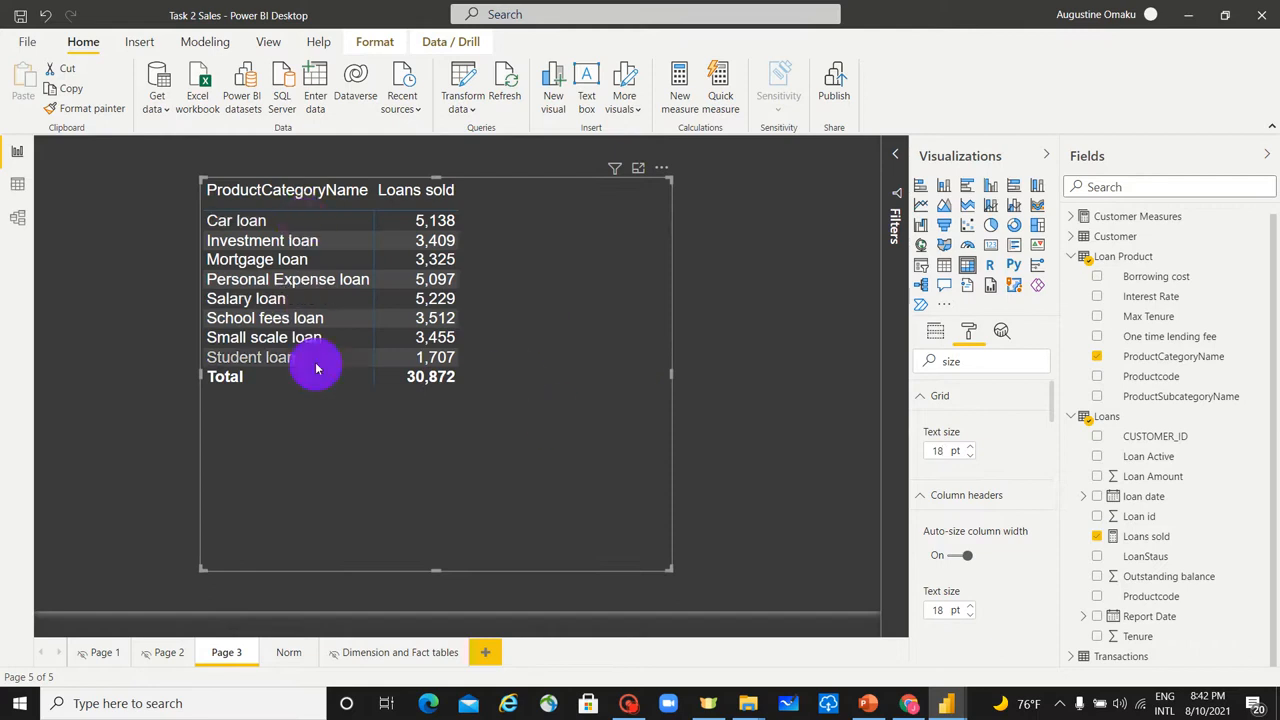
pyautogui.moveTo(670, 570); pyautogui.dragTo(540, 450)
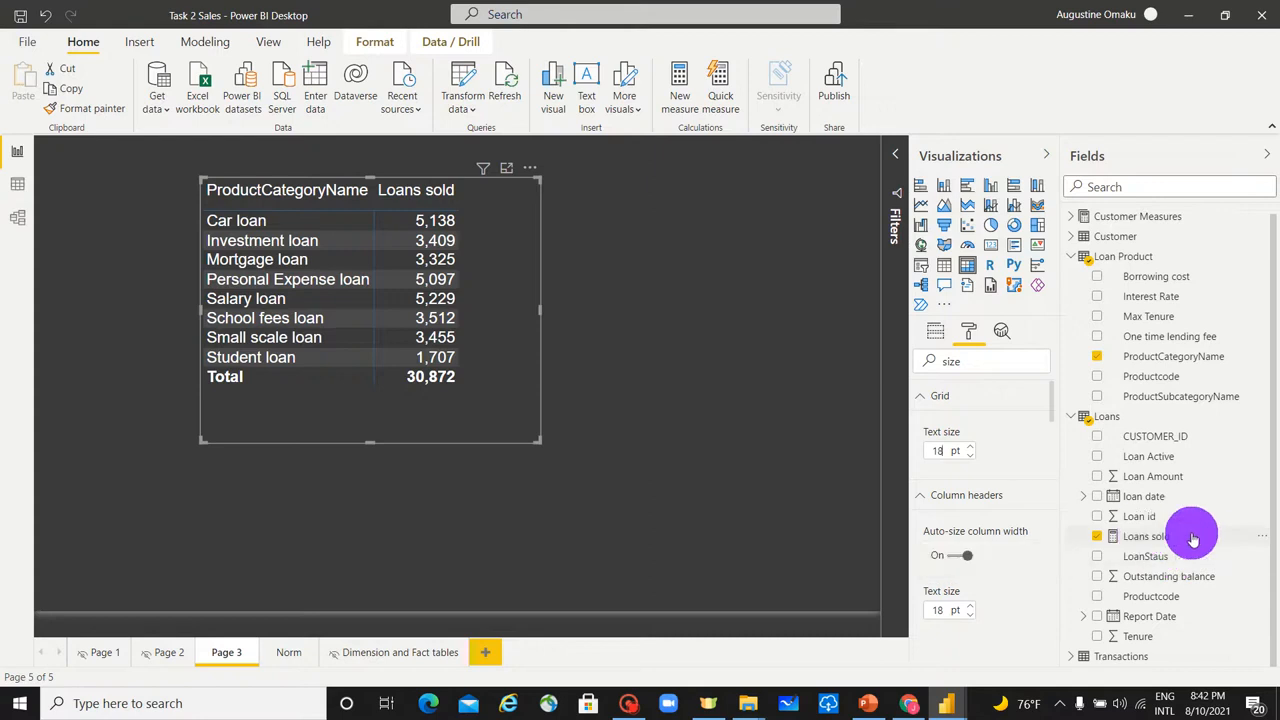
# Check the matrix's assigned fields and examine the relationship between Customer and Loans in the data model.
pyautogui.click(933, 330)
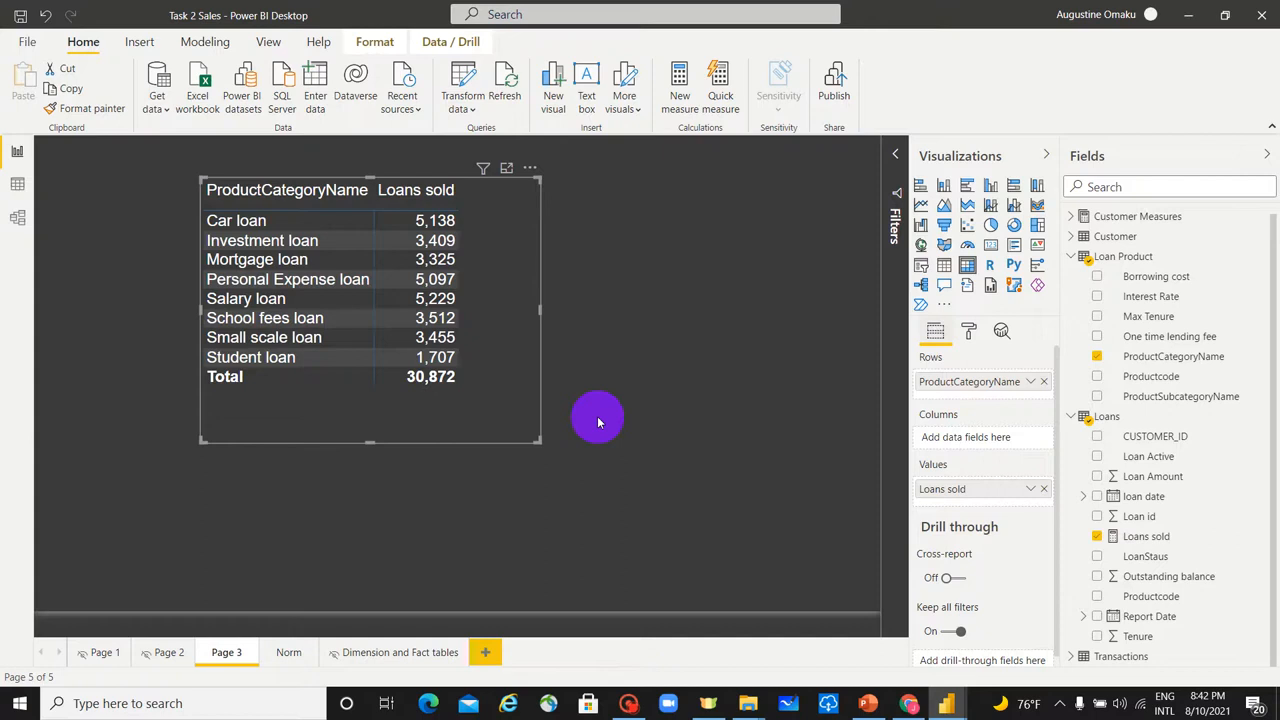
pyautogui.click(16, 222)
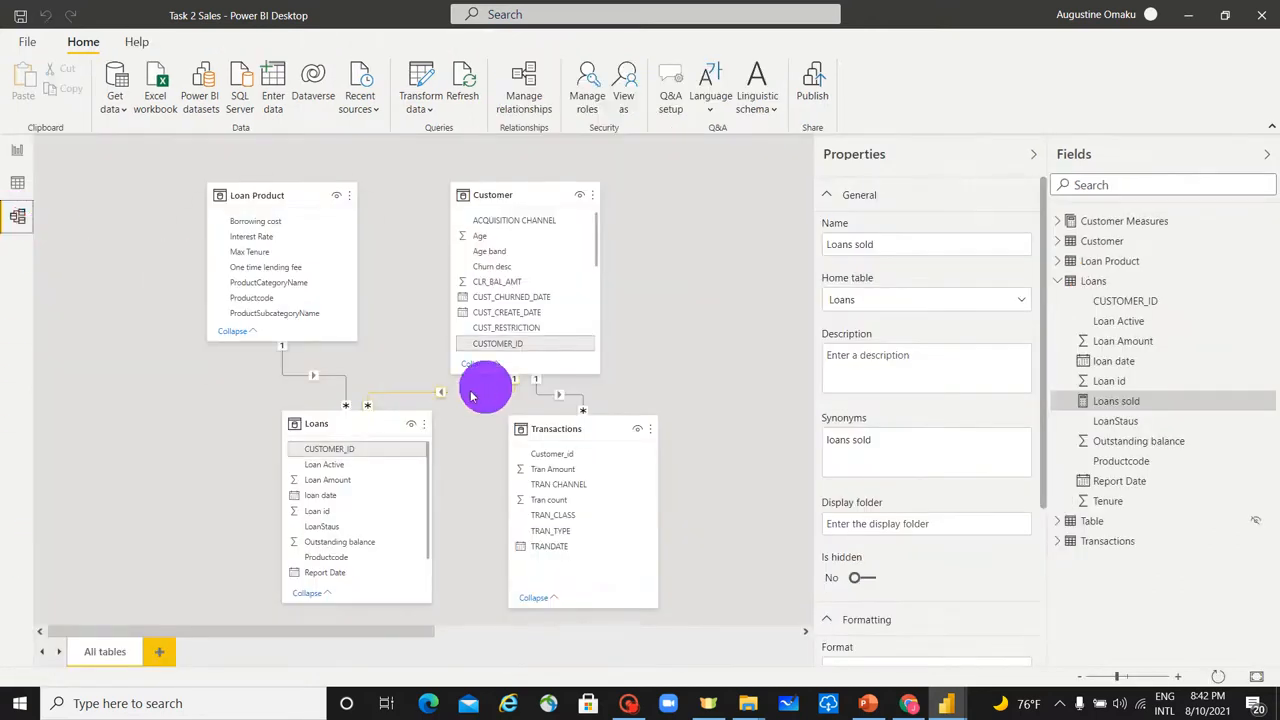
# Delete the relationship between Loan Product and Loans, and examine the matrix in the report without it.
pyautogui.rightClick(340, 378)
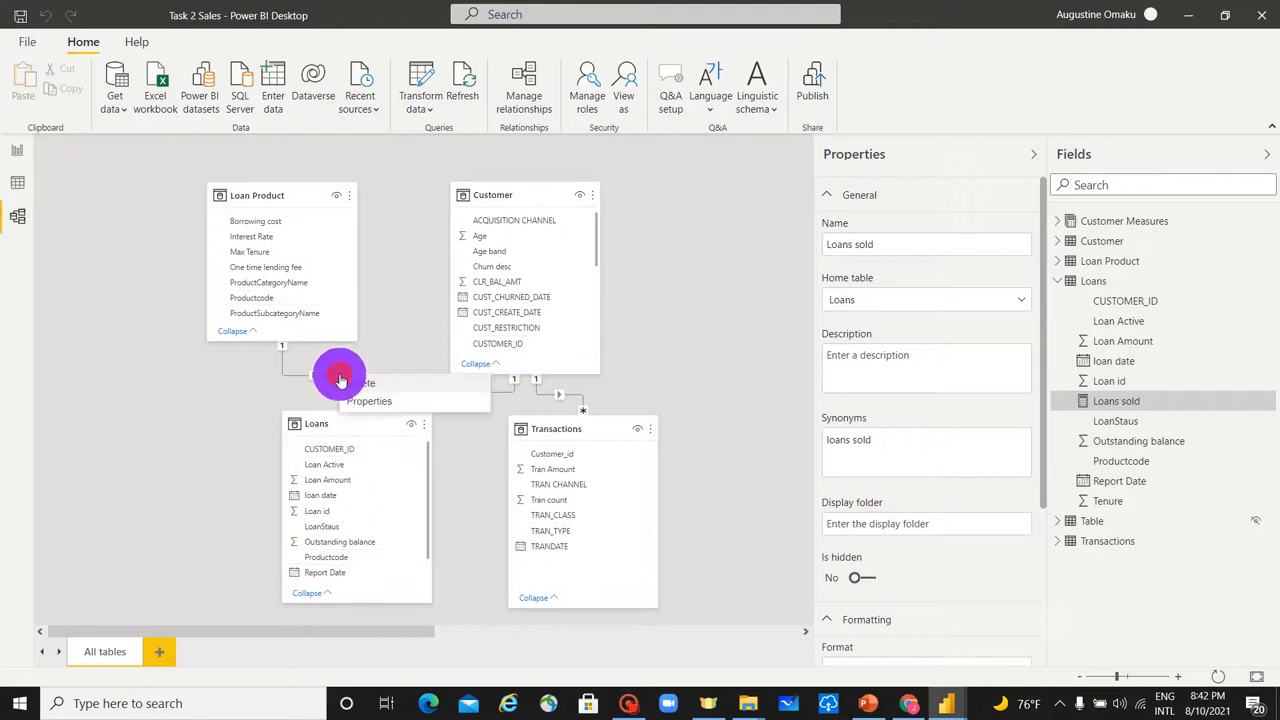
pyautogui.click(432, 385)
pyautogui.click(734, 376)
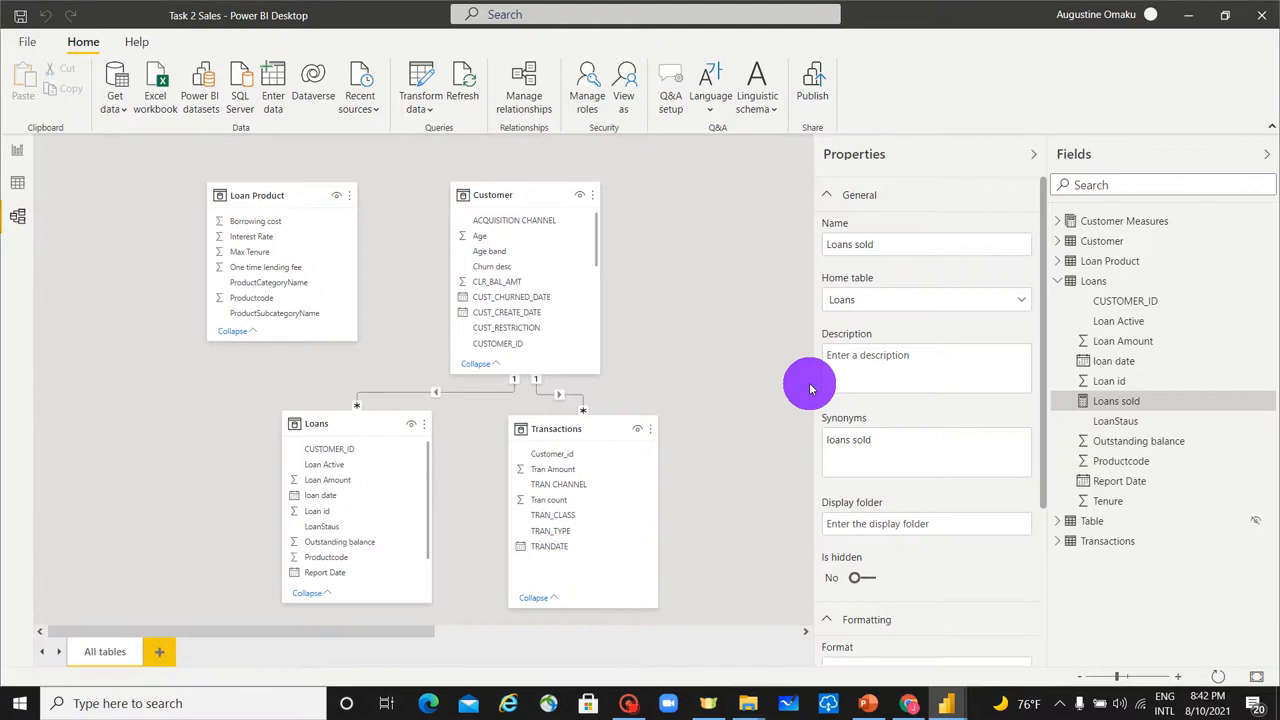
pyautogui.click(14, 153)
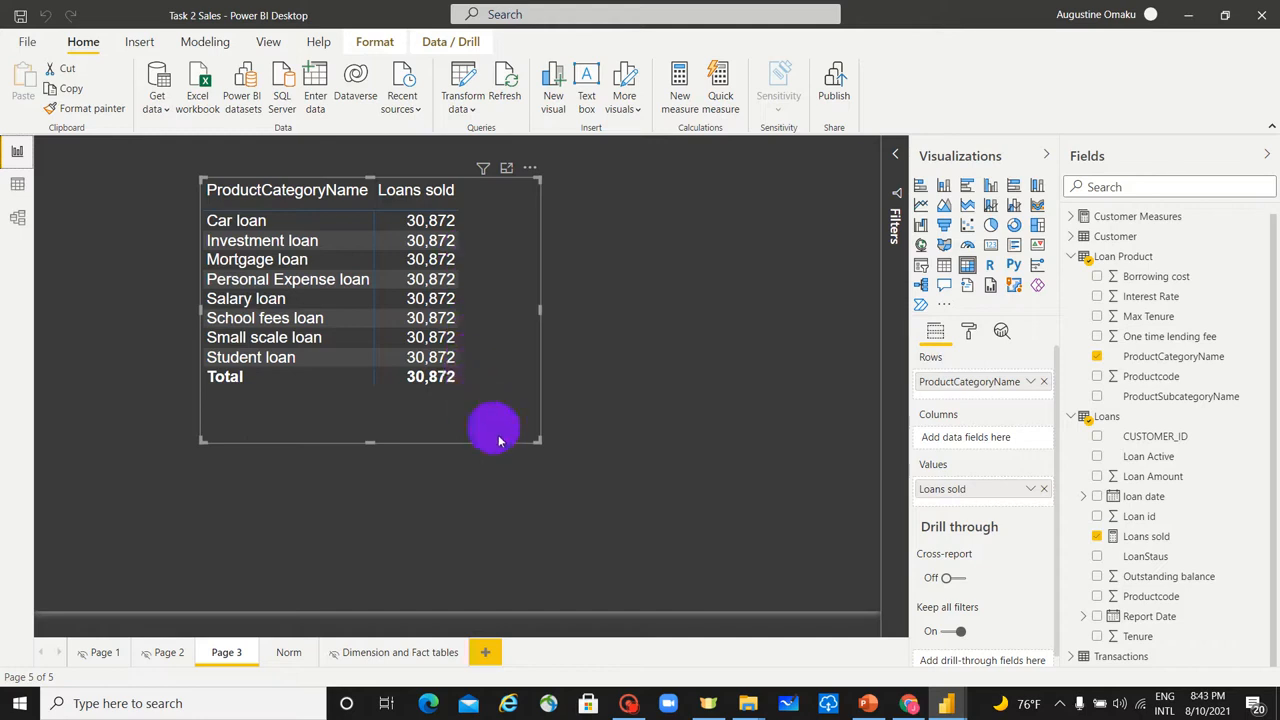
# Relate Productcode in Loan Product to Productcode in Loans directly in the model diagram.
pyautogui.click(18, 217)
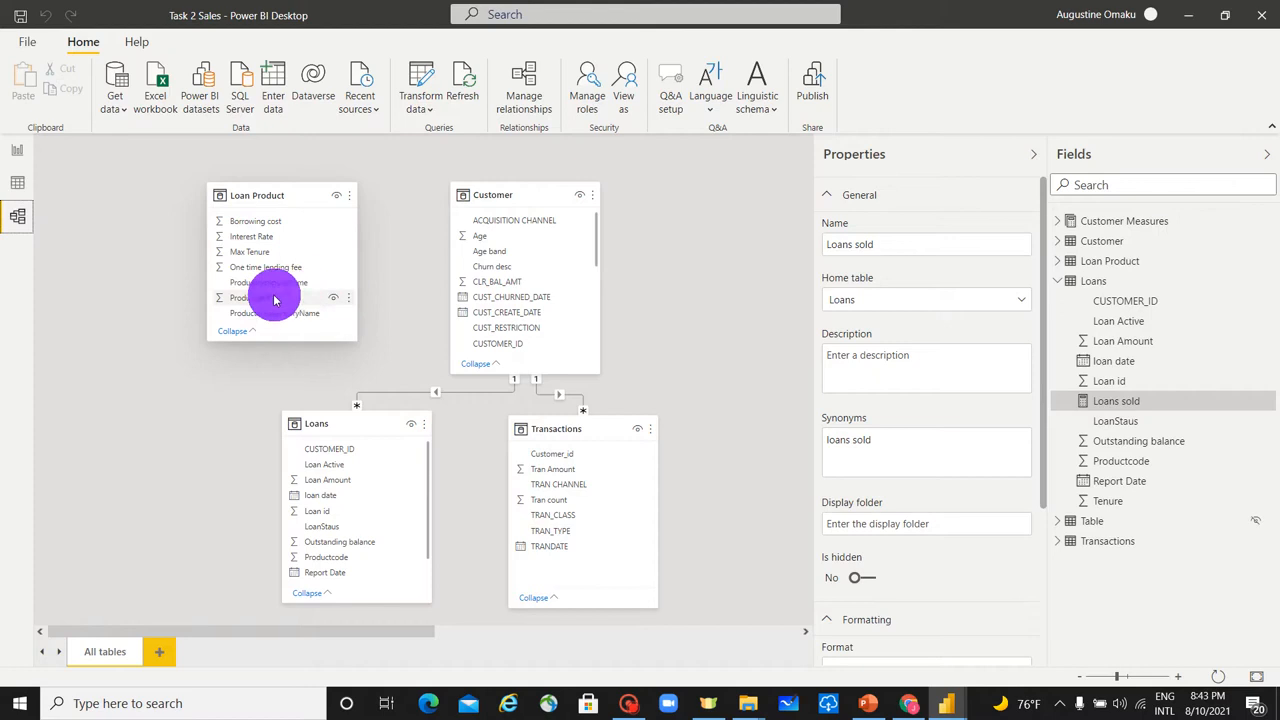
pyautogui.moveTo(275, 300); pyautogui.dragTo(400, 560)
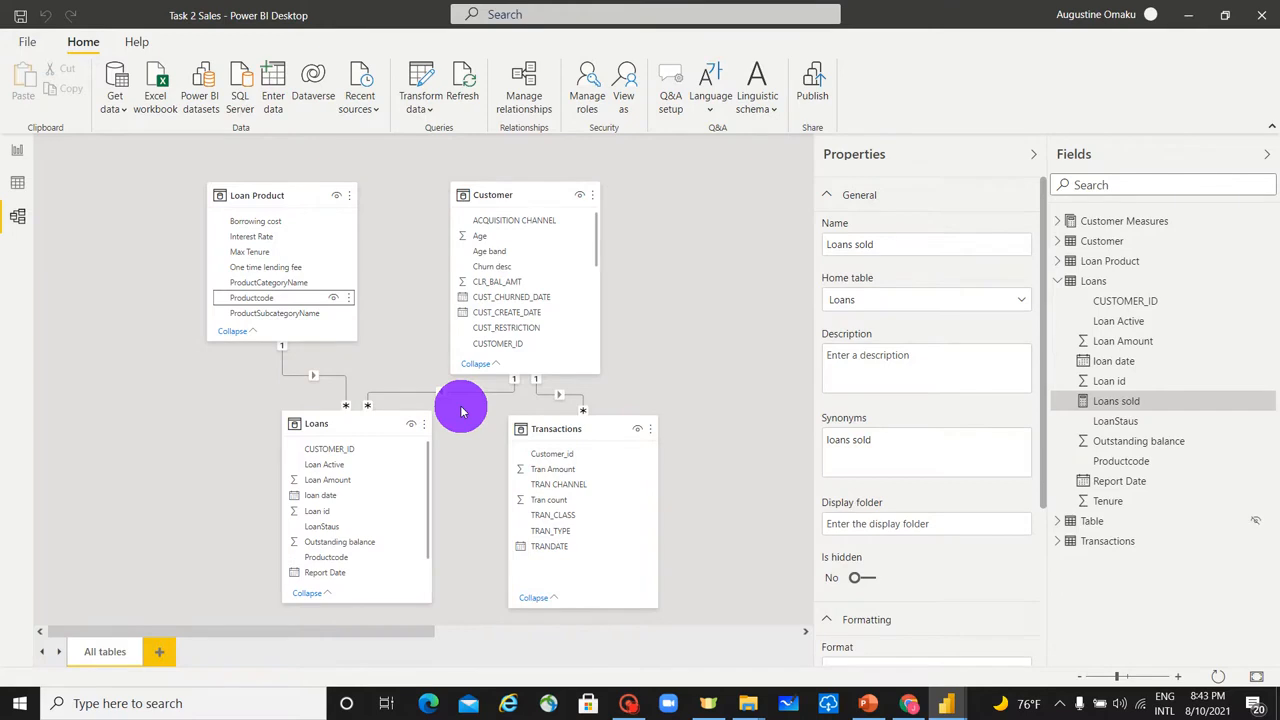
# Remove the recreated Productcode relationship between Loan Product and Loans from the model diagram.
pyautogui.rightClick(335, 381)
pyautogui.click(350, 385)
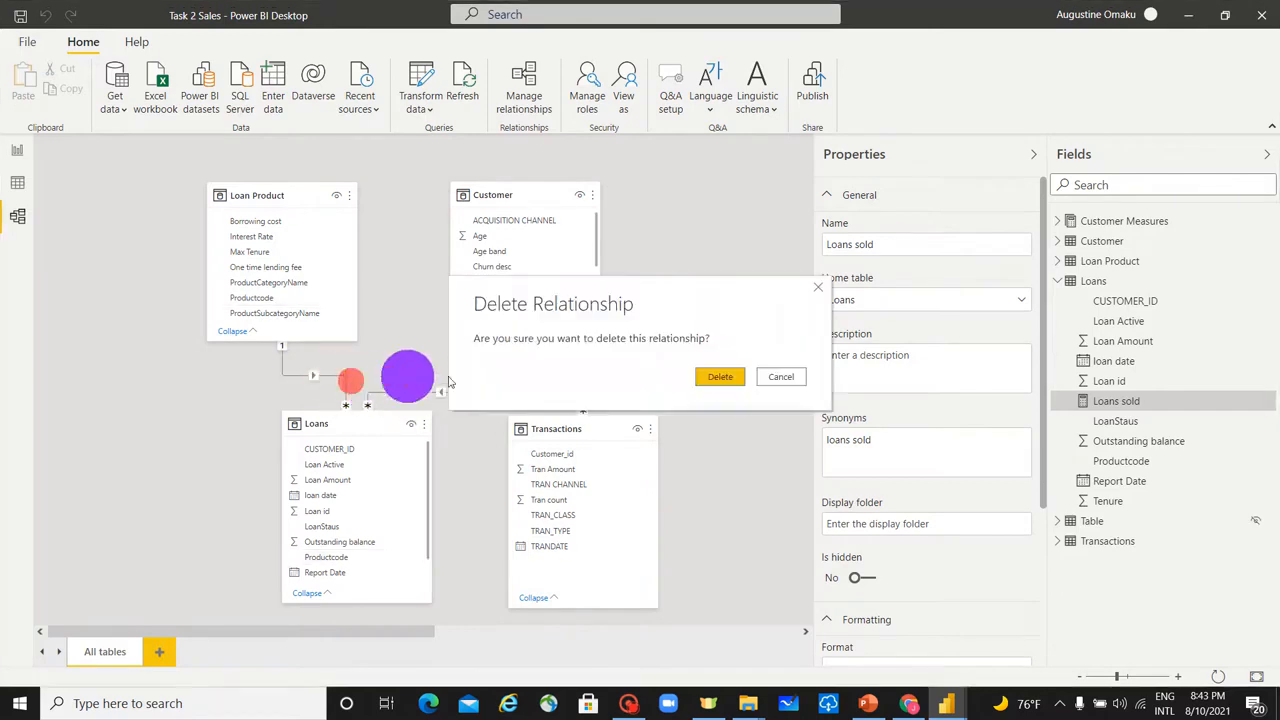
pyautogui.click(726, 376)
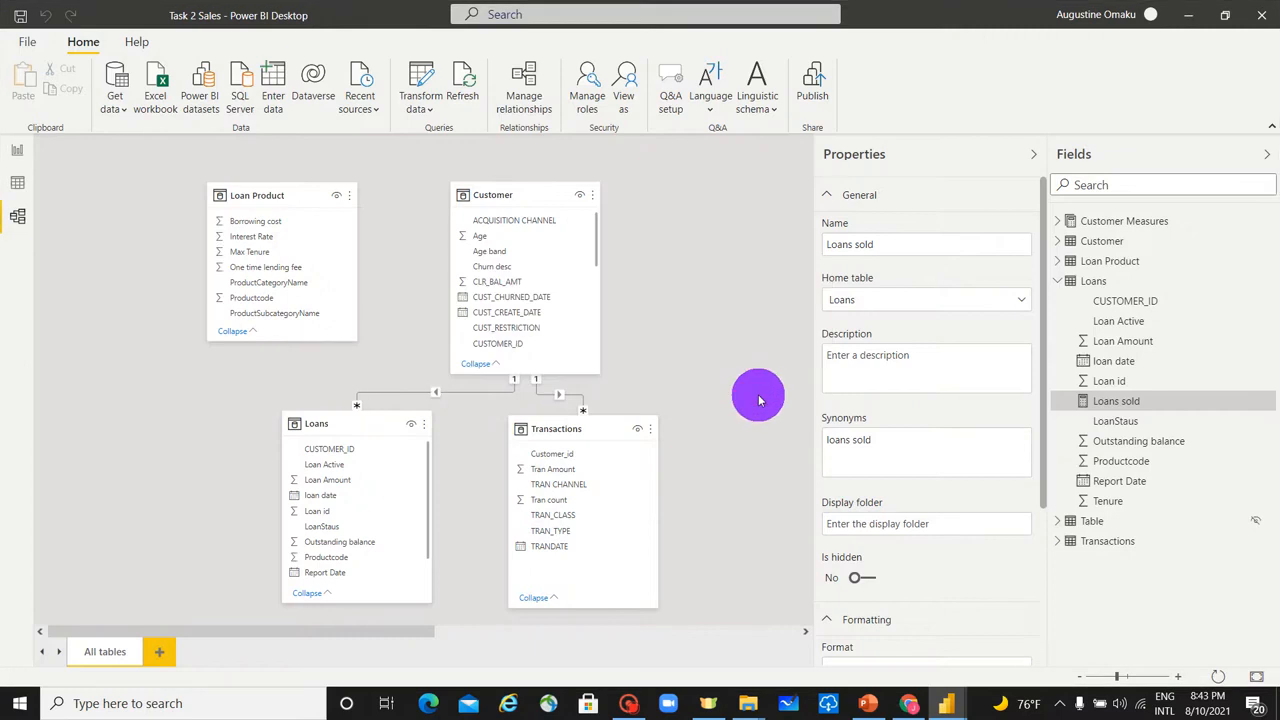
# Define a new relationship through Manage relationships, with Loan Product's Productcode first and Loans' Productcode second.
pyautogui.click(521, 86)
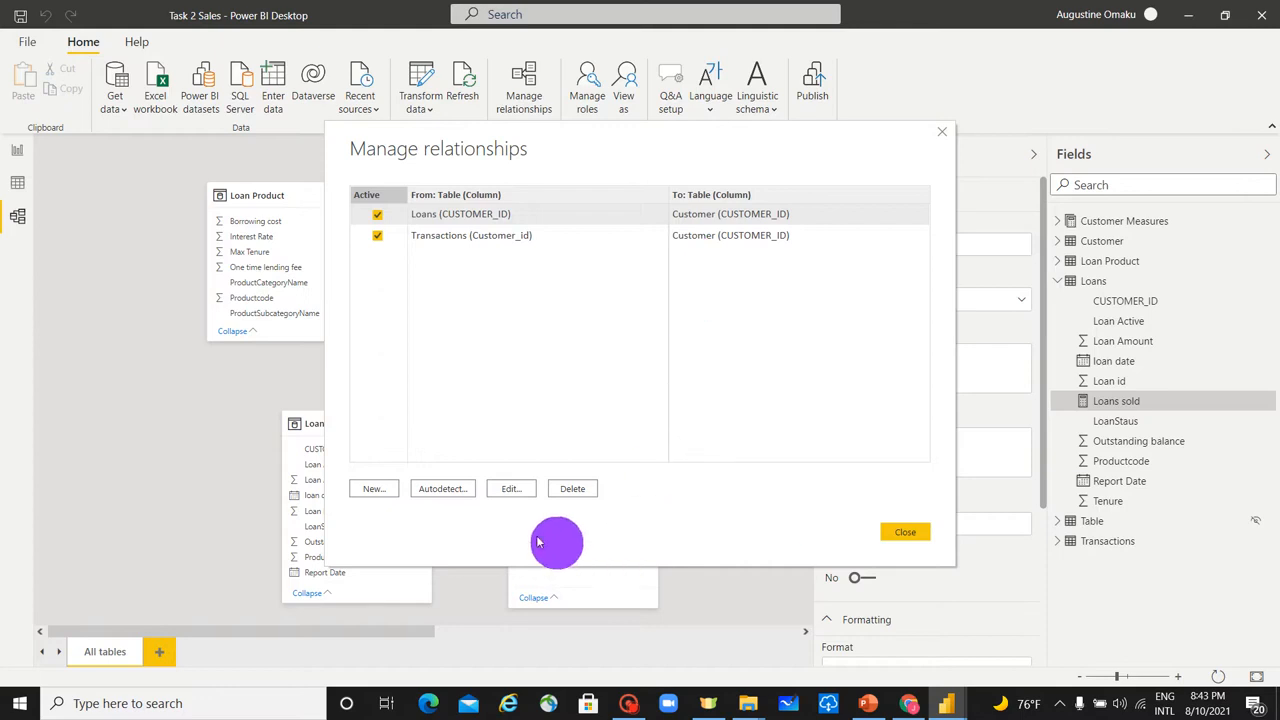
pyautogui.click(372, 490)
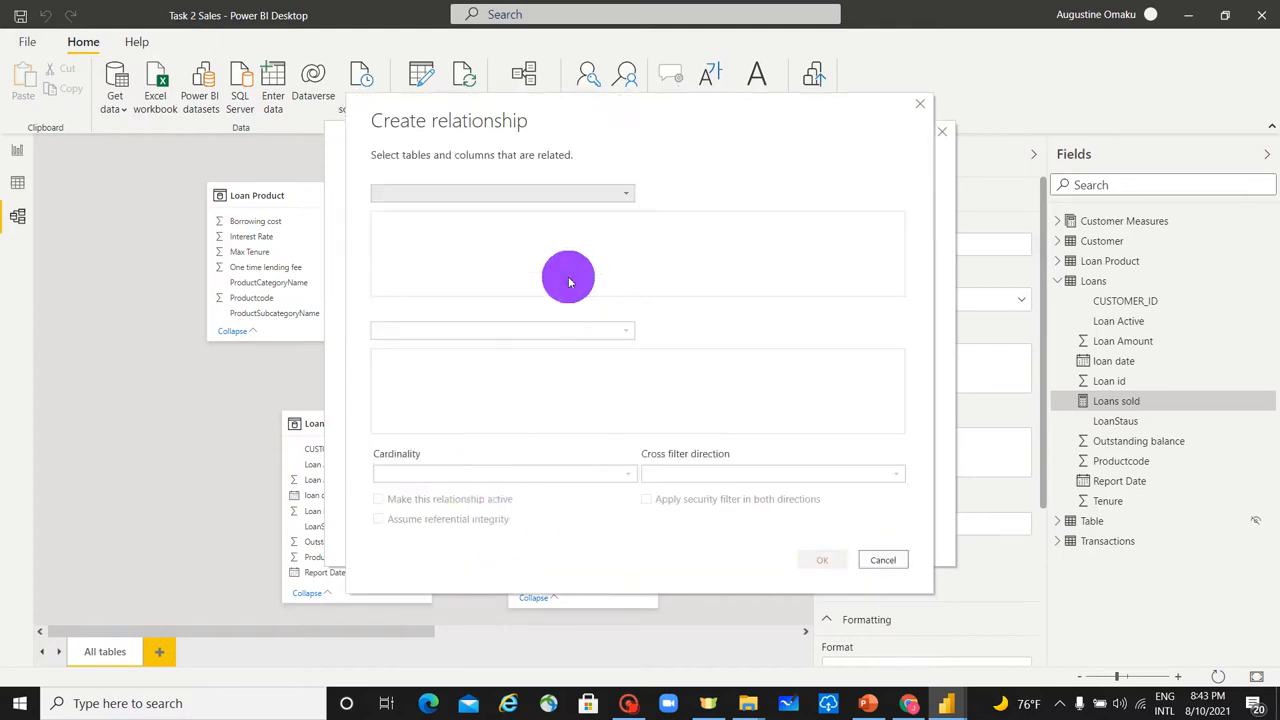
pyautogui.click(535, 193)
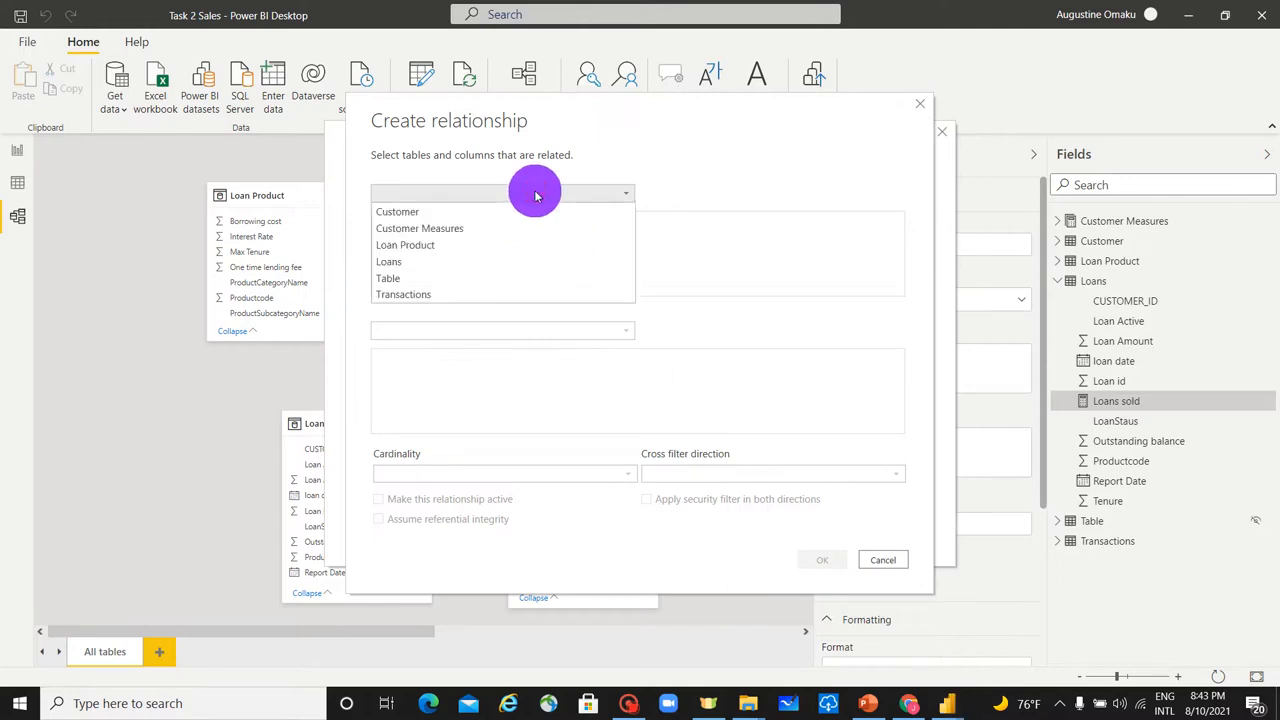
pyautogui.click(512, 247)
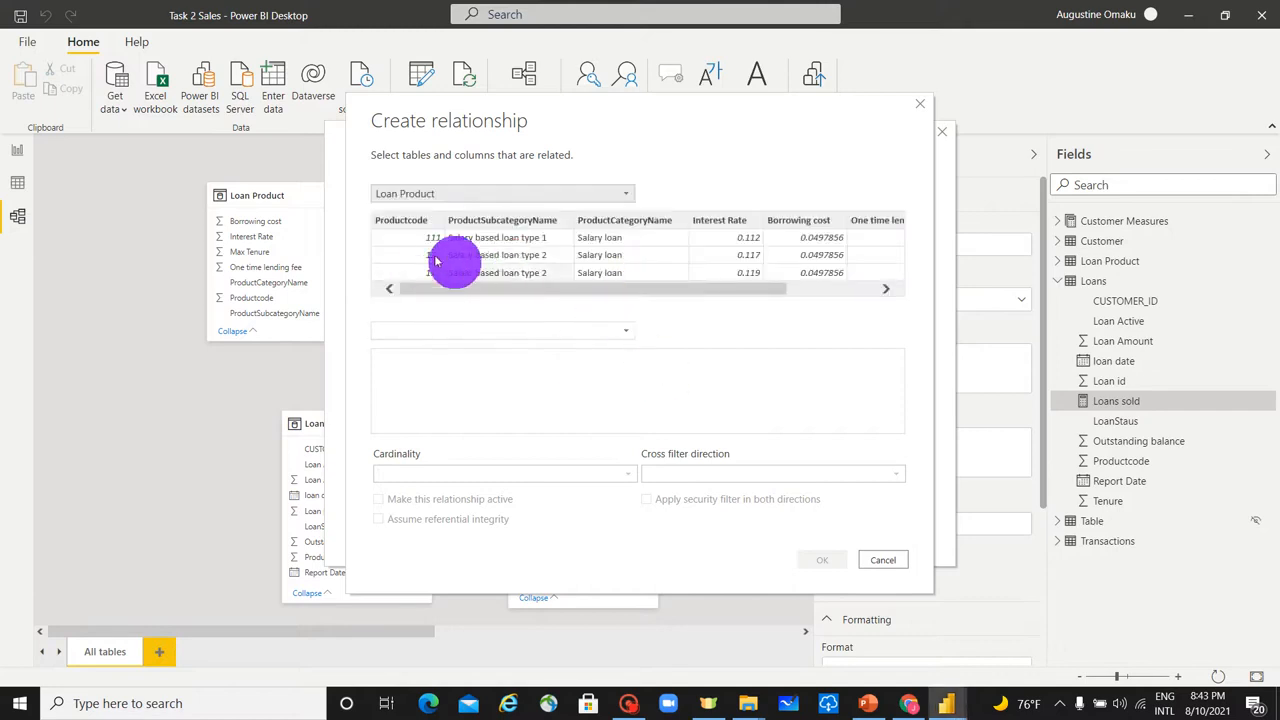
pyautogui.click(413, 222)
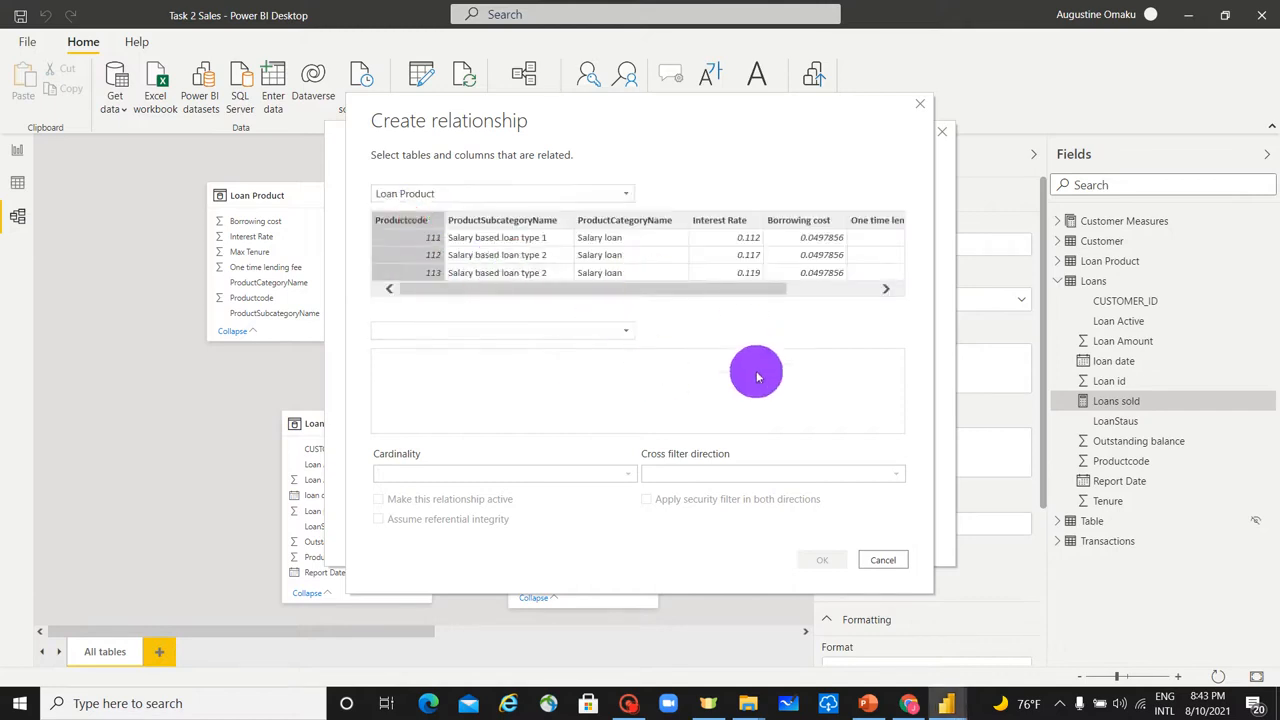
pyautogui.click(535, 332)
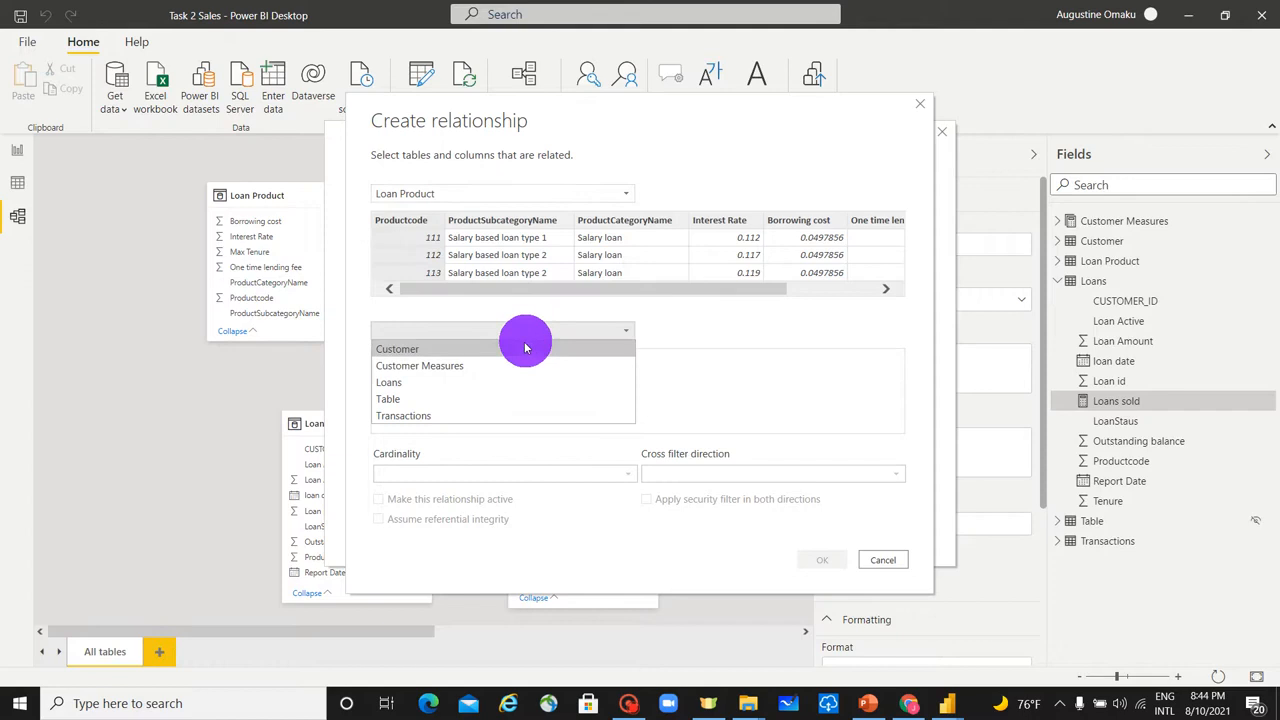
pyautogui.click(510, 384)
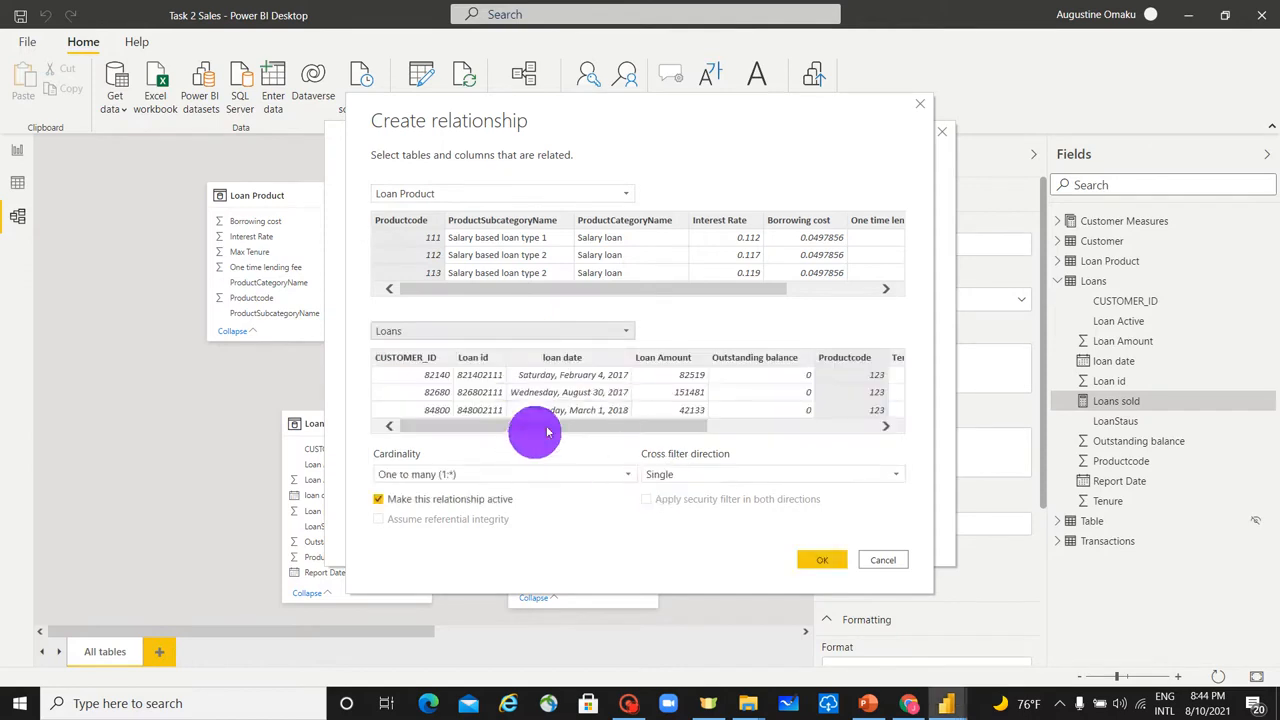
pyautogui.moveTo(733, 428); pyautogui.dragTo(910, 425)
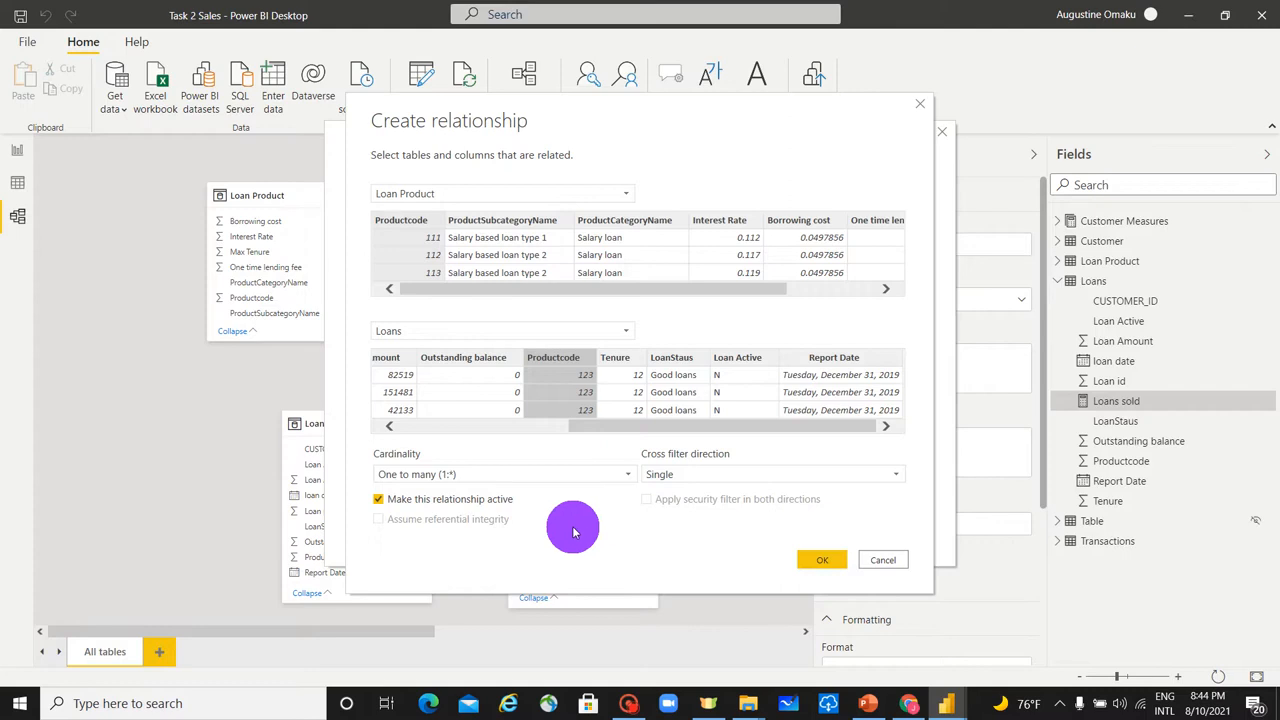
pyautogui.click(418, 222)
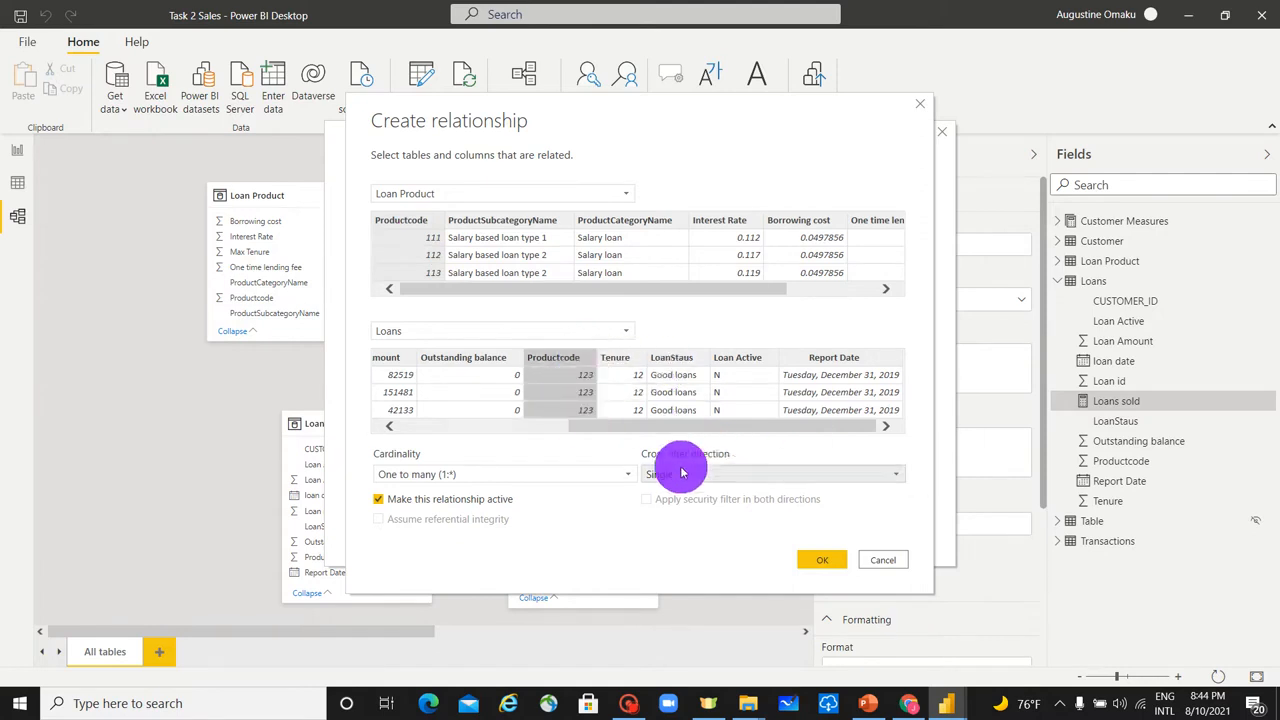
# Try the Many to one (*:1) cardinality, and swap the tables so Loans is first and Loan Product second.
pyautogui.click(592, 476)
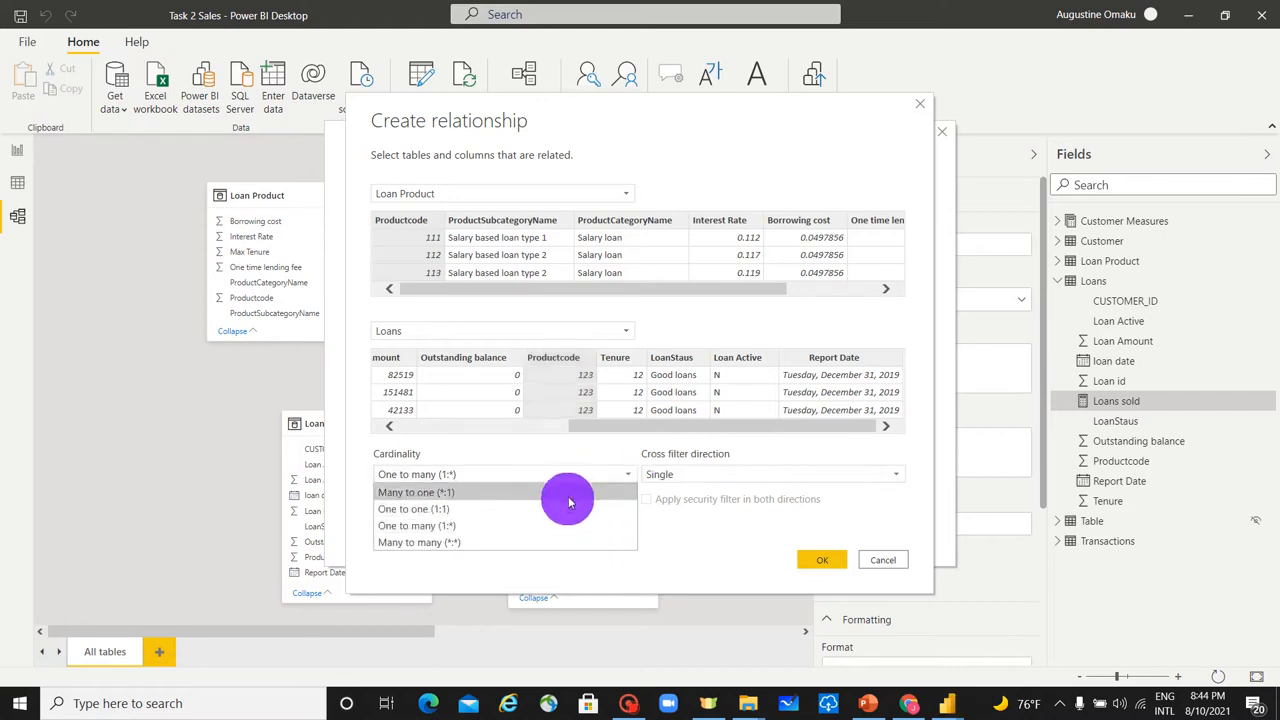
pyautogui.click(568, 495)
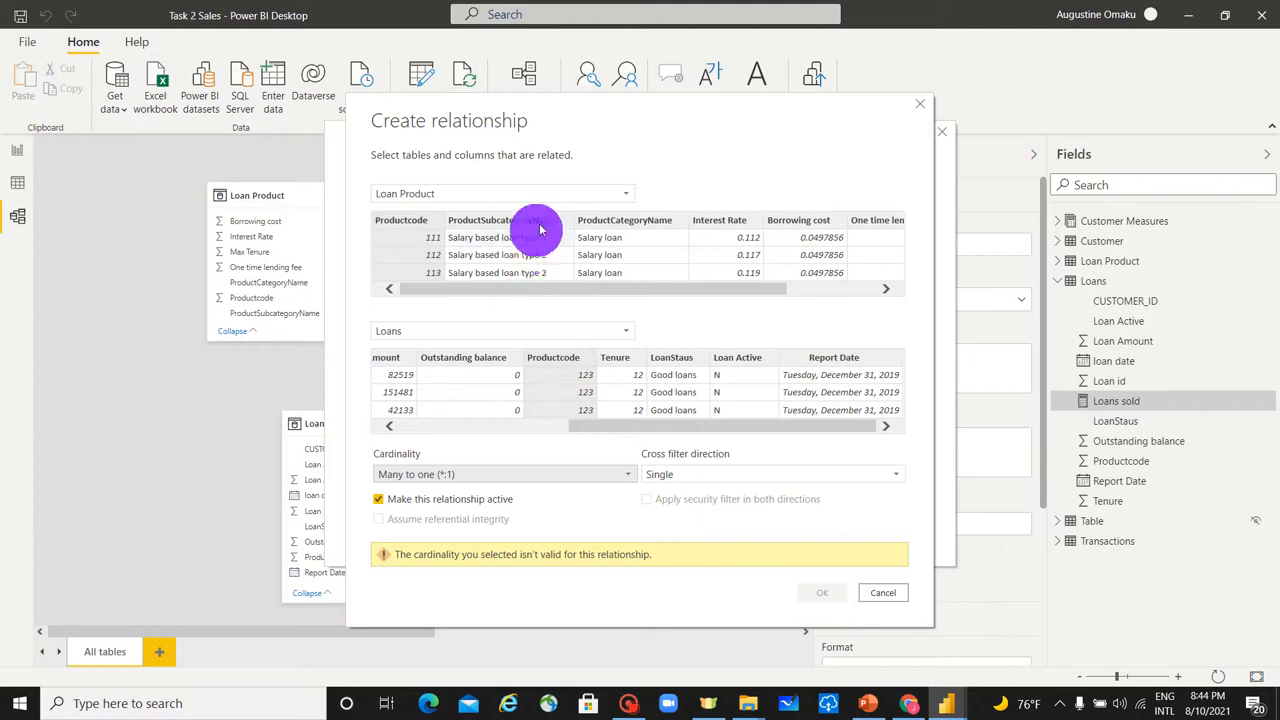
pyautogui.click(489, 192)
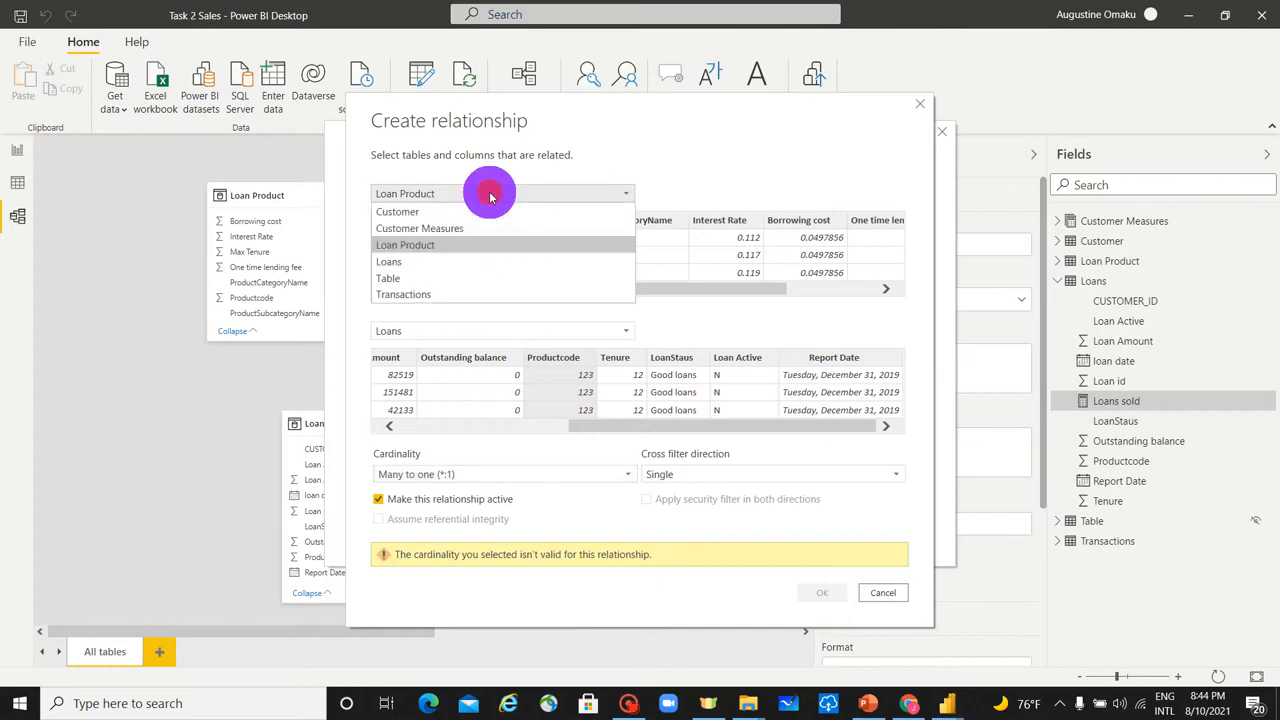
pyautogui.click(431, 262)
pyautogui.click(515, 329)
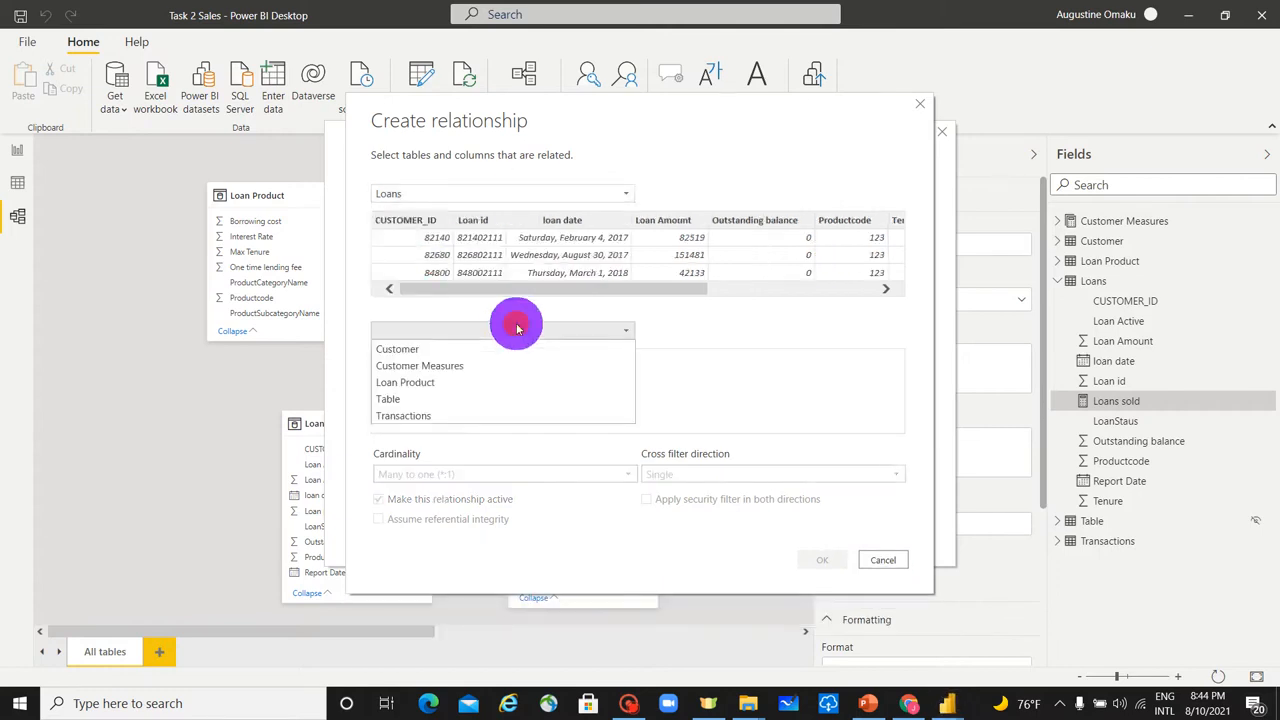
pyautogui.click(472, 382)
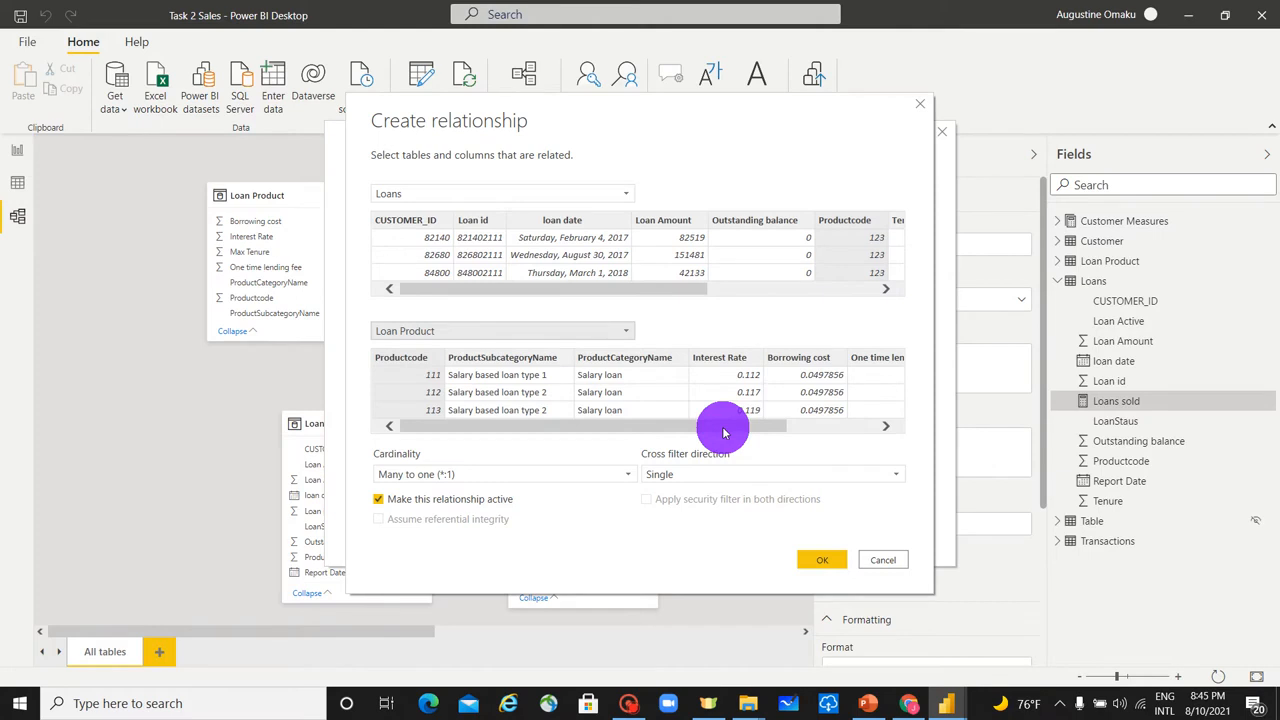
# Change the new relationship's cardinality to Many to many (*:*).
pyautogui.click(510, 477)
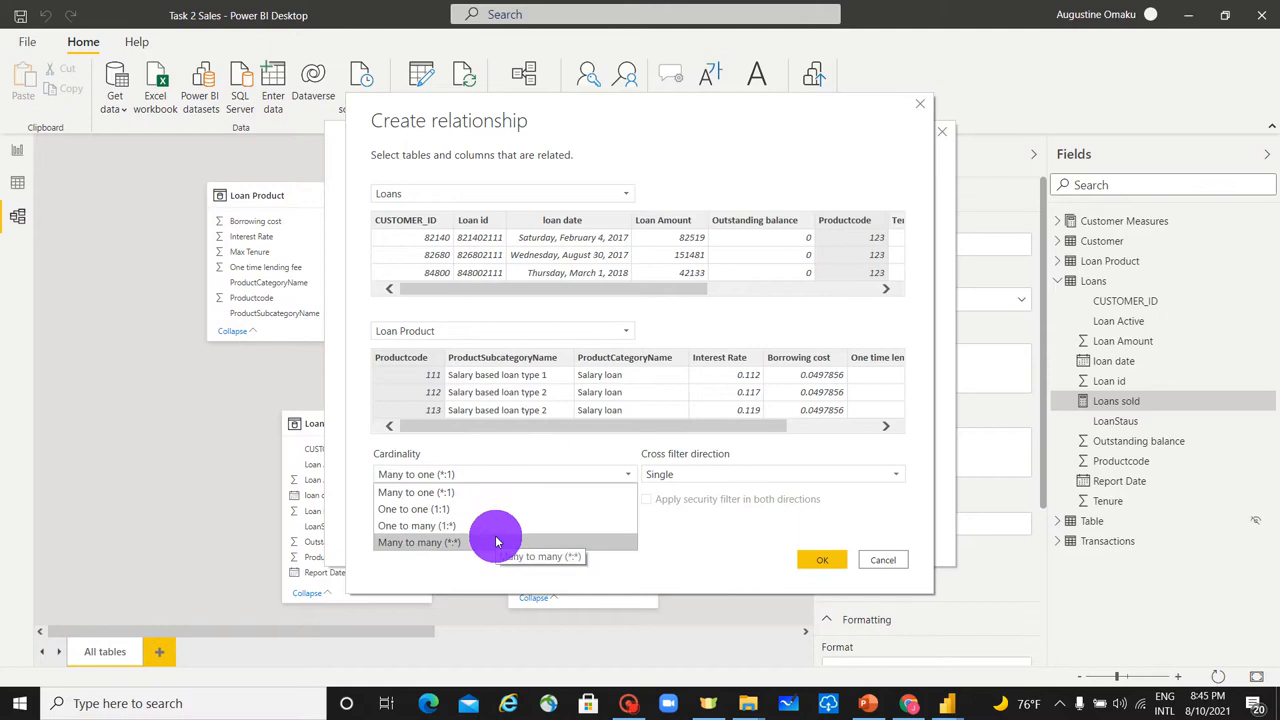
pyautogui.click(497, 542)
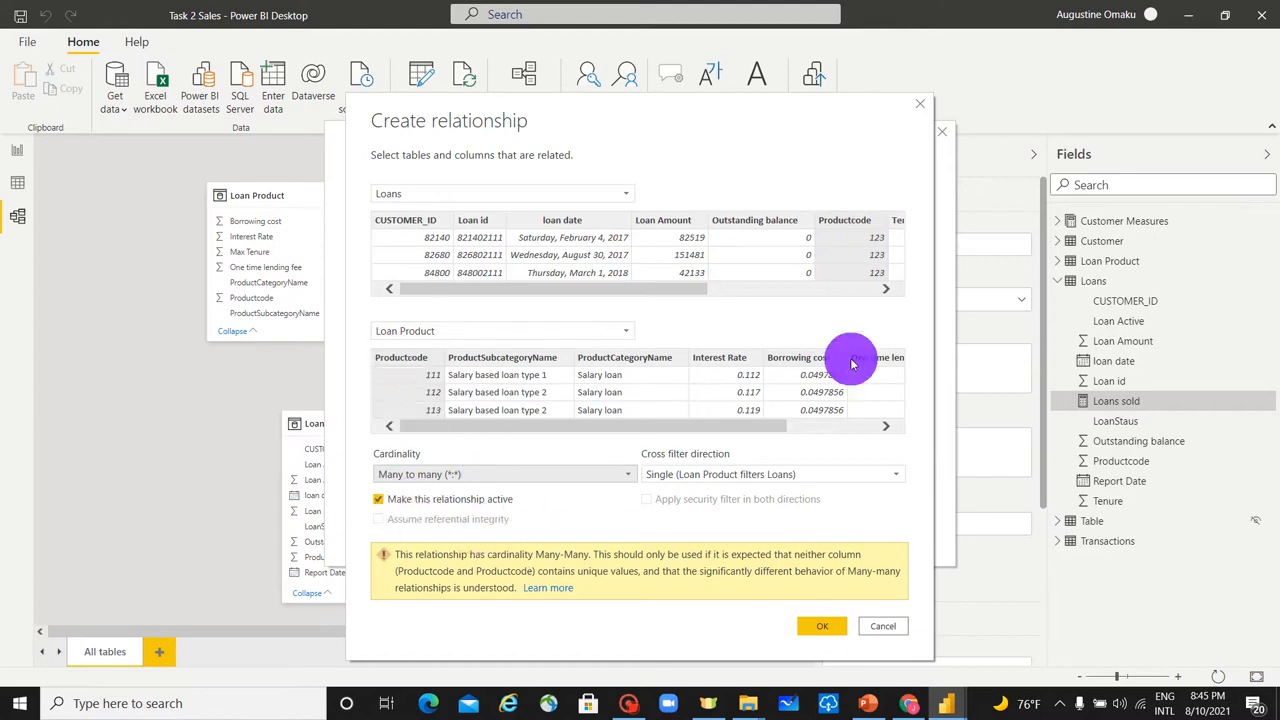
# Put Loan Product back as the first table and Loans as the second, with One to many (1:*) cardinality.
pyautogui.click(537, 196)
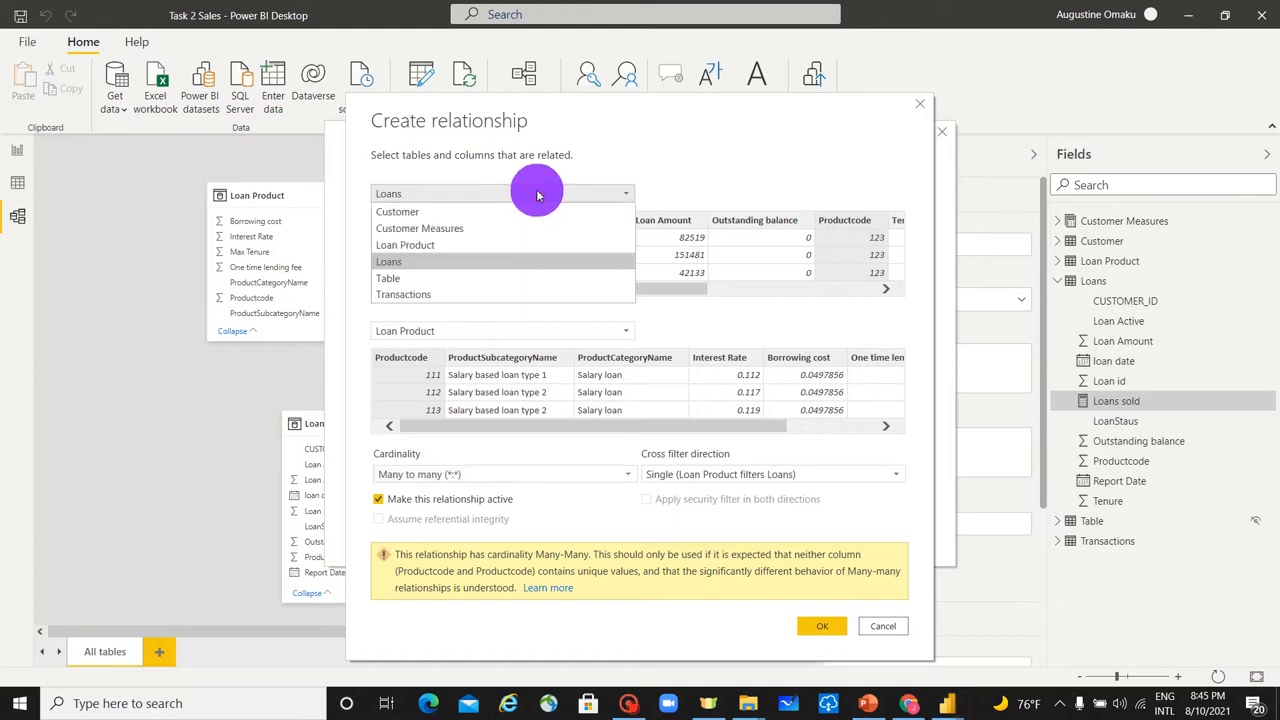
pyautogui.click(488, 246)
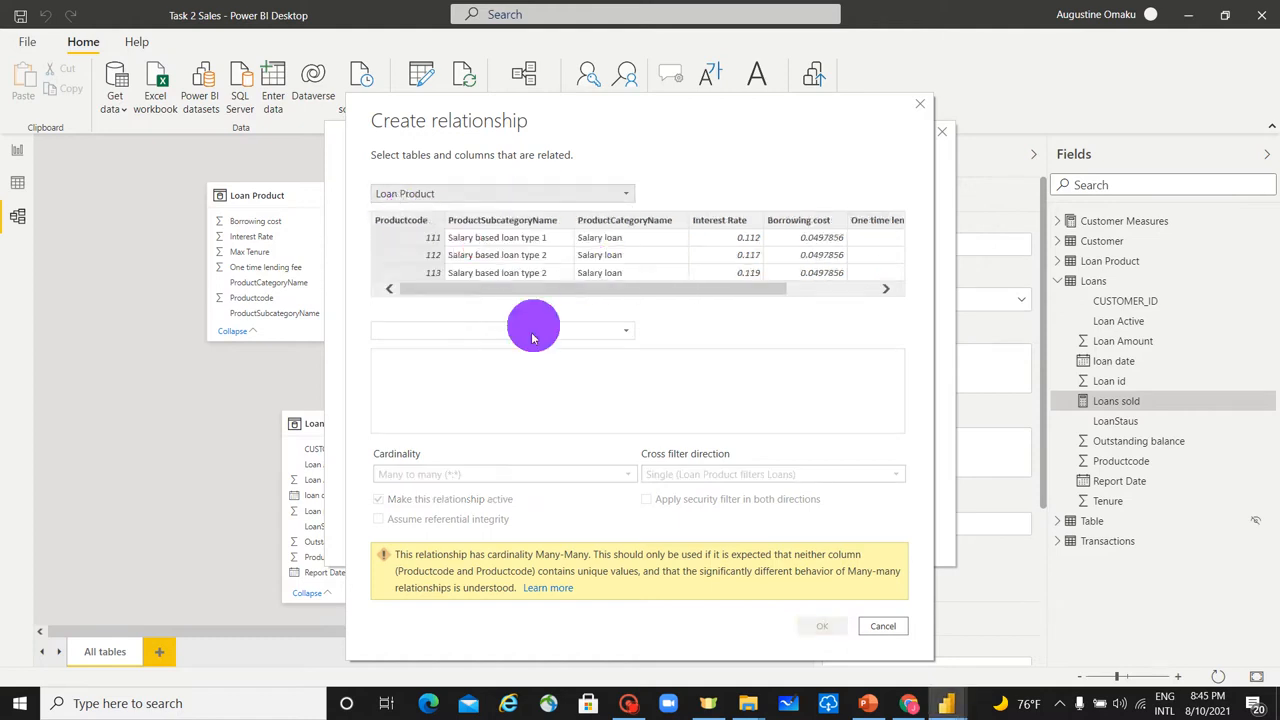
pyautogui.click(527, 332)
pyautogui.click(452, 382)
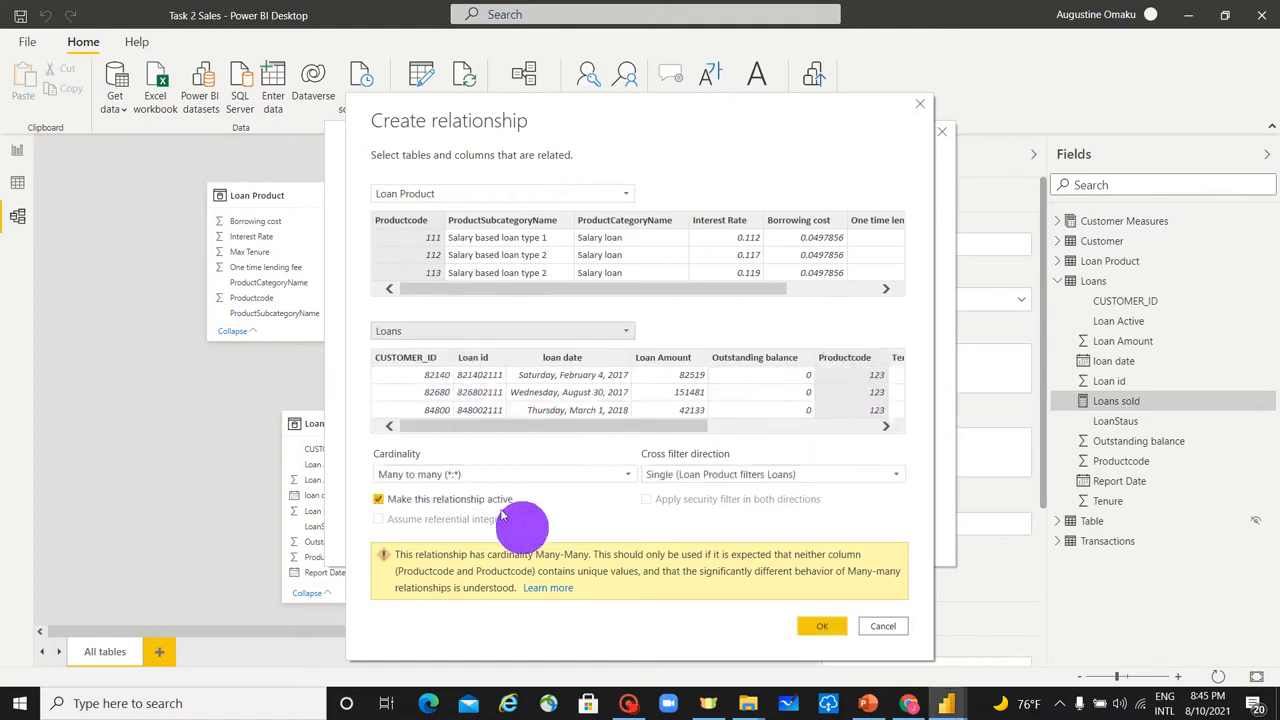
pyautogui.click(477, 474)
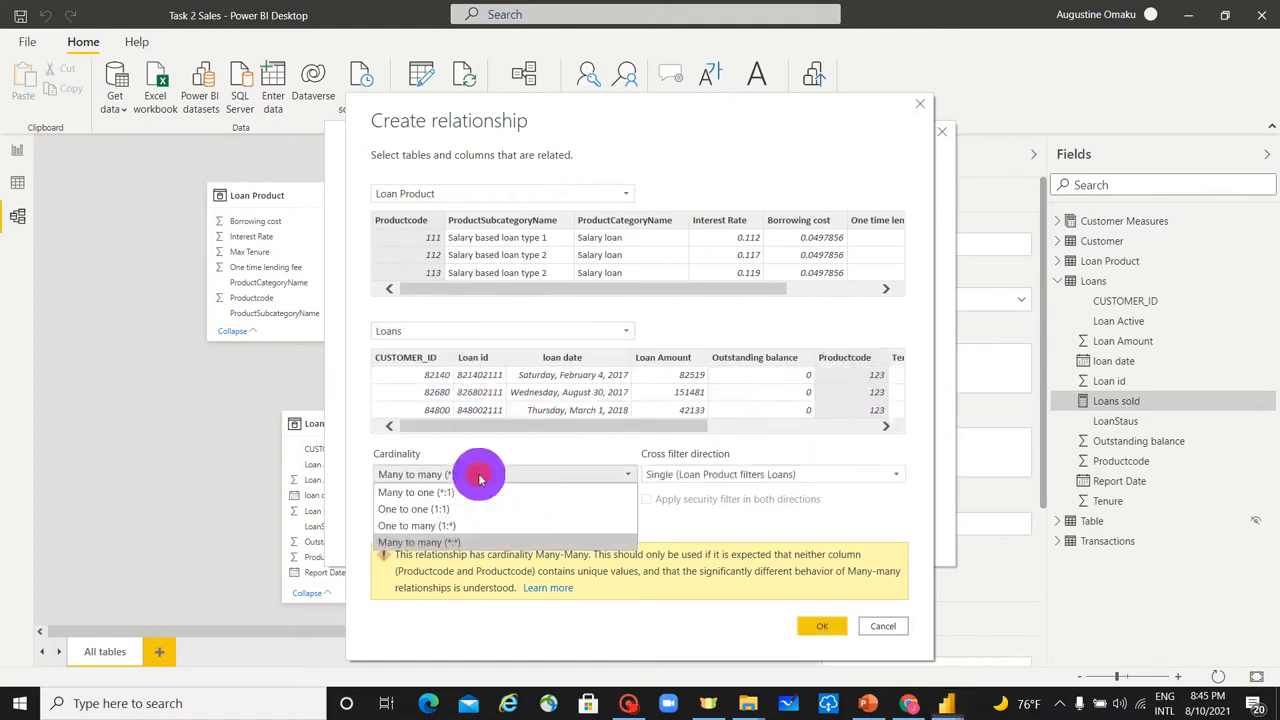
pyautogui.click(481, 528)
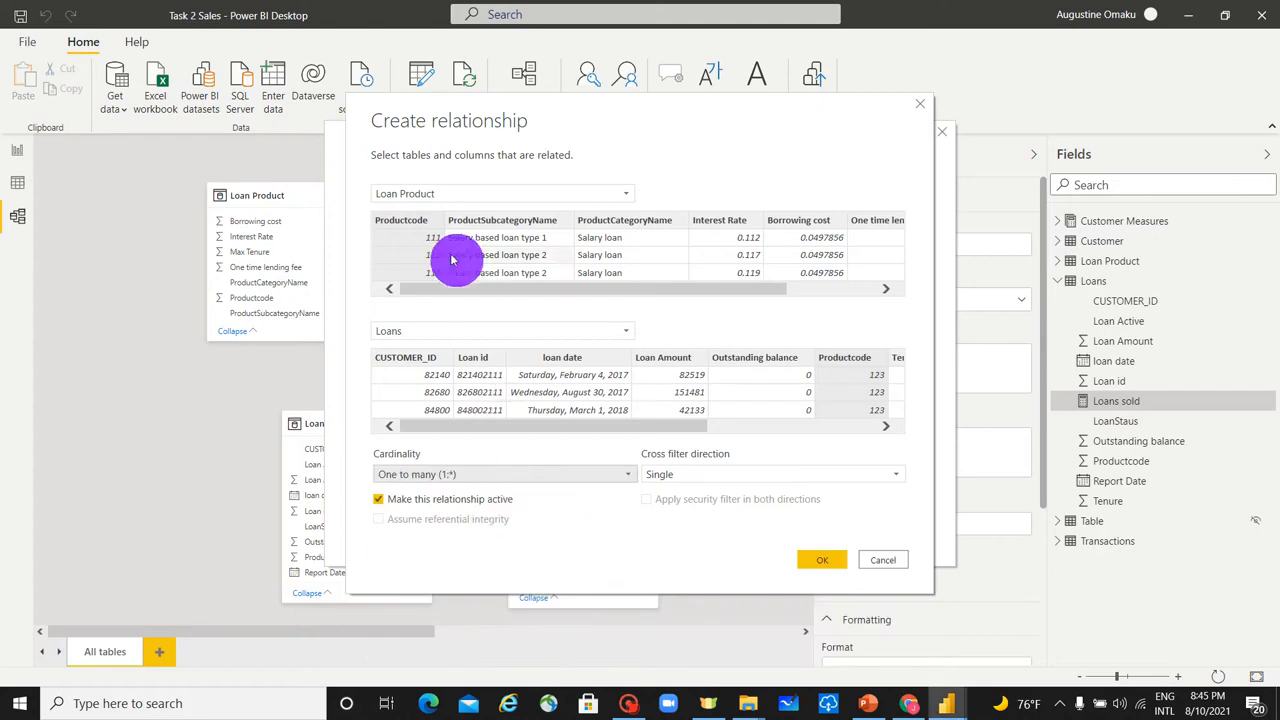
# Create the relationship with a Single cross filter direction and return to the matrix in the report.
pyautogui.click(571, 479)
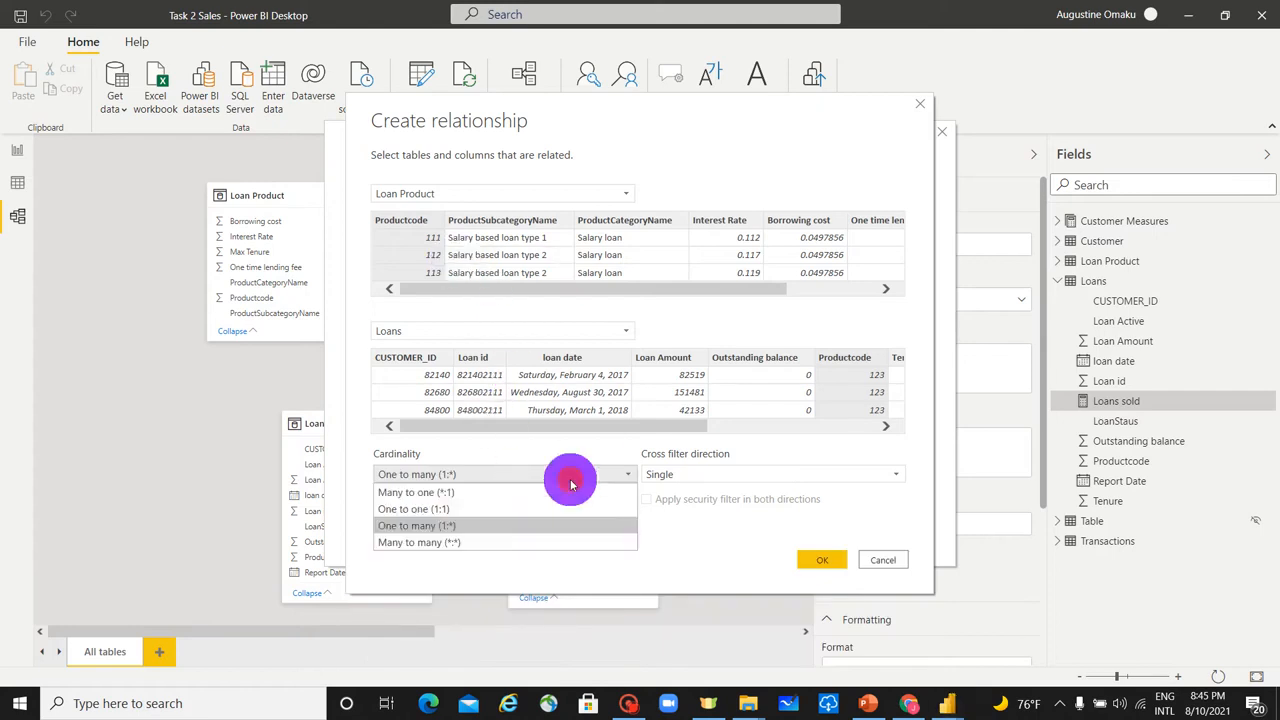
pyautogui.click(525, 462)
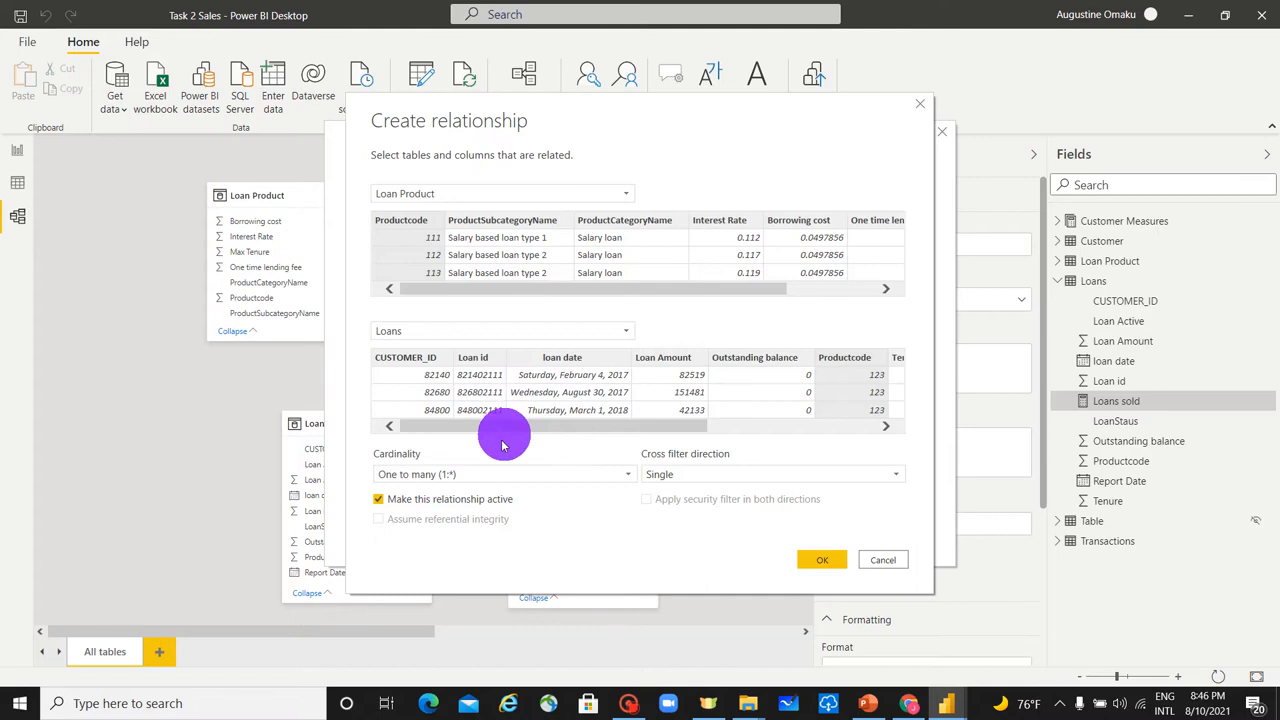
pyautogui.click(729, 476)
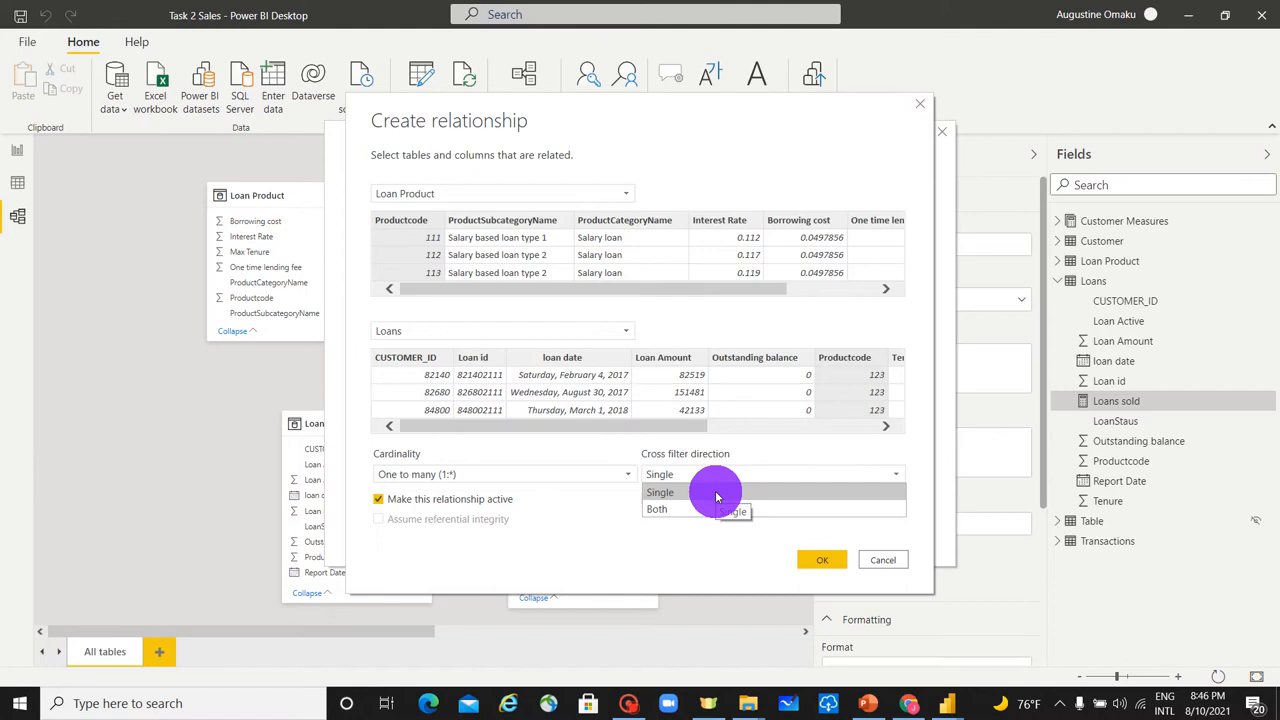
pyautogui.click(716, 495)
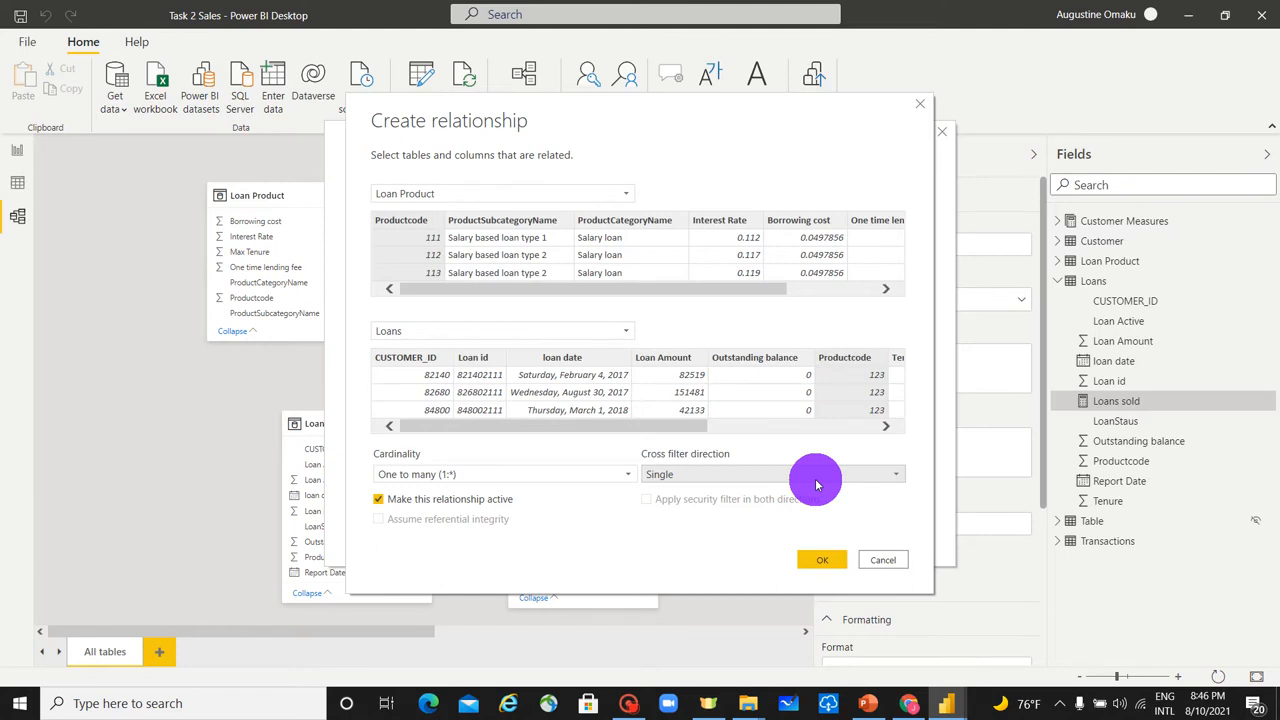
pyautogui.click(820, 560)
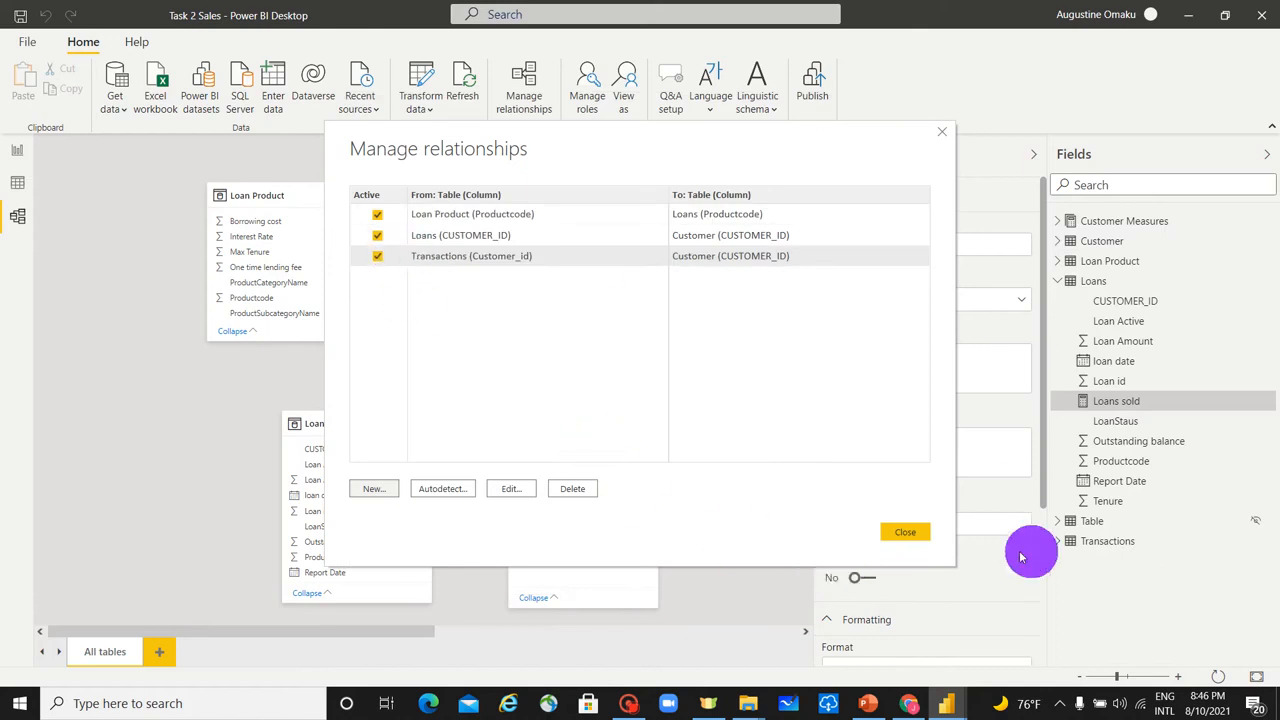
pyautogui.click(907, 534)
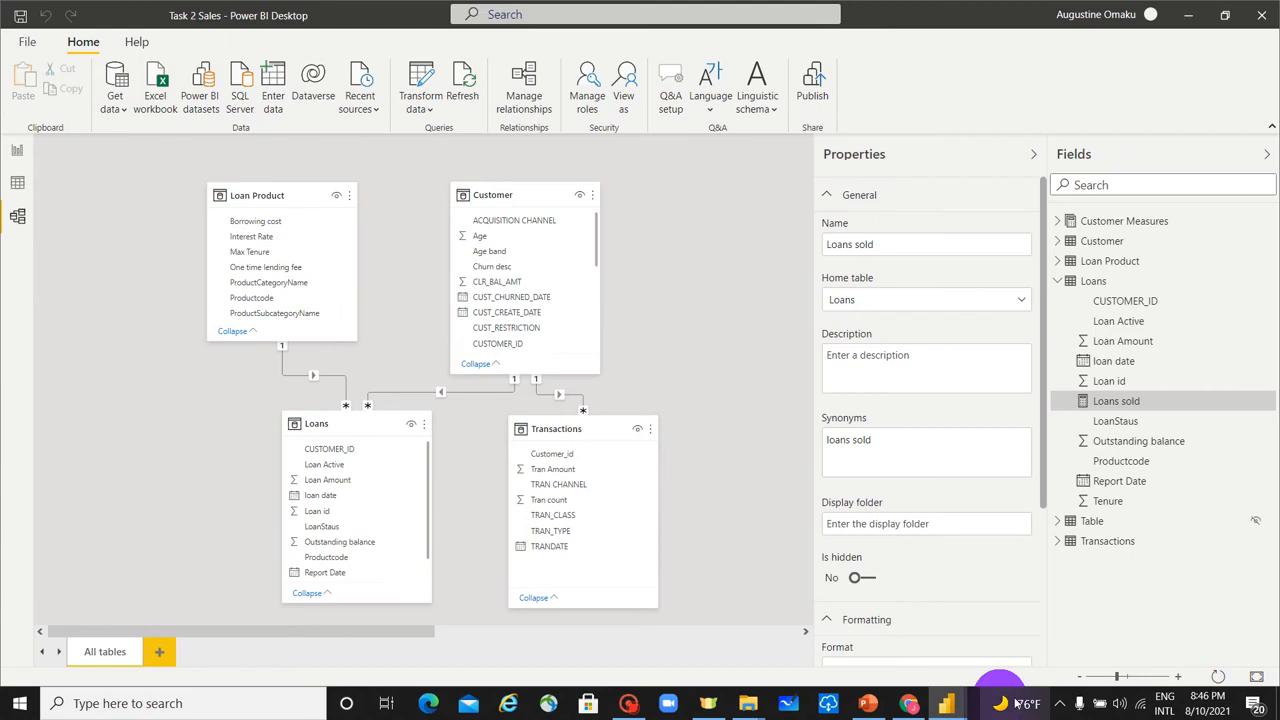
pyautogui.click(15, 151)
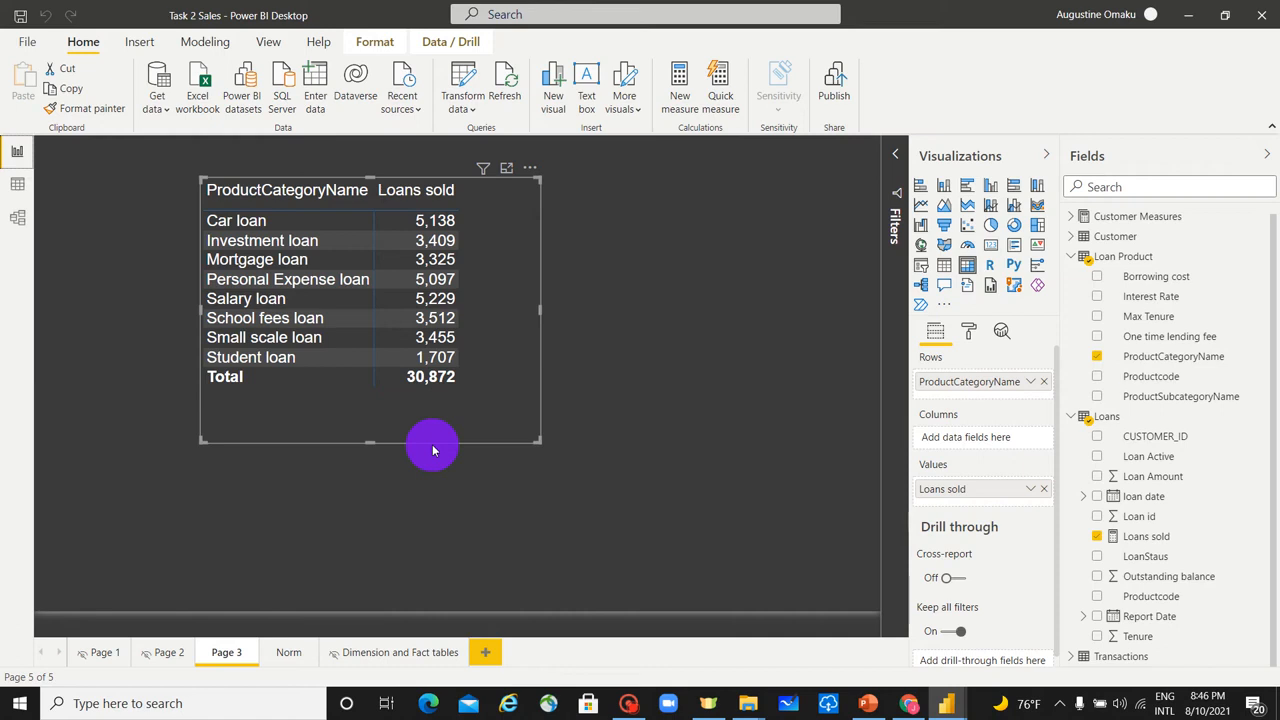
# Add the Customer table's Age band as the matrix's column field and widen the matrix to fit all age band columns.
pyautogui.click(1075, 237)
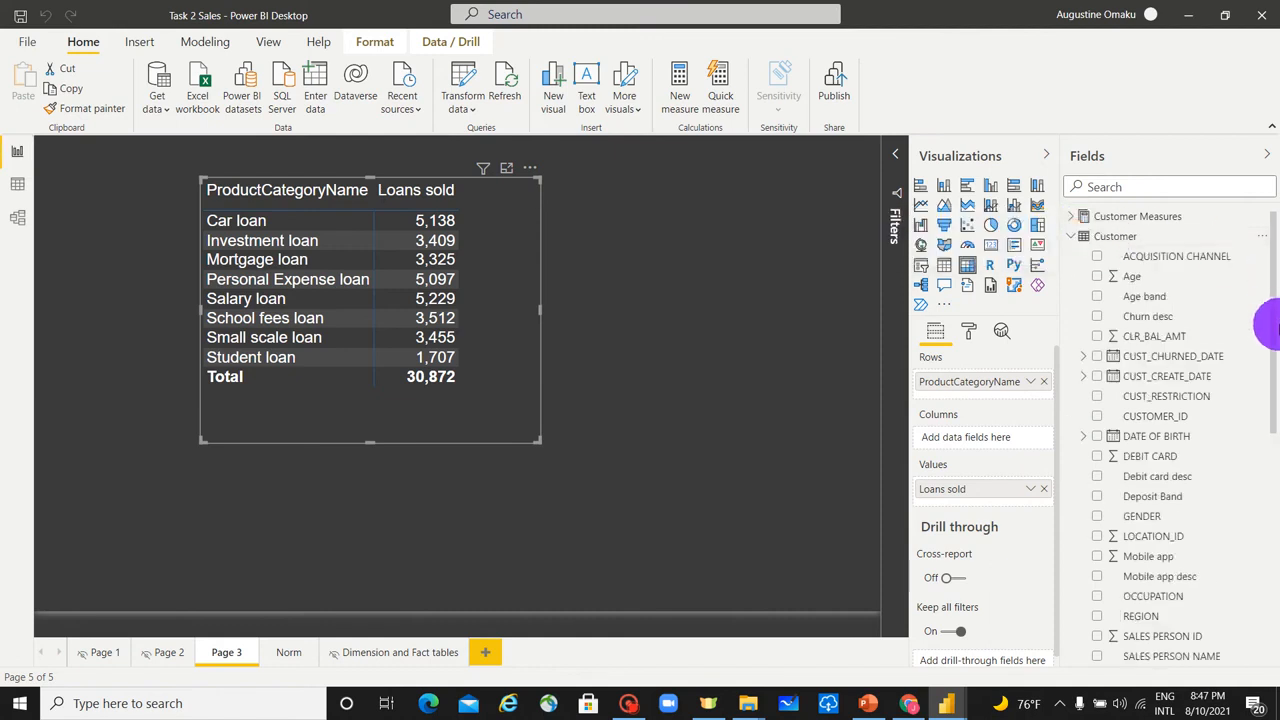
pyautogui.click(1100, 300)
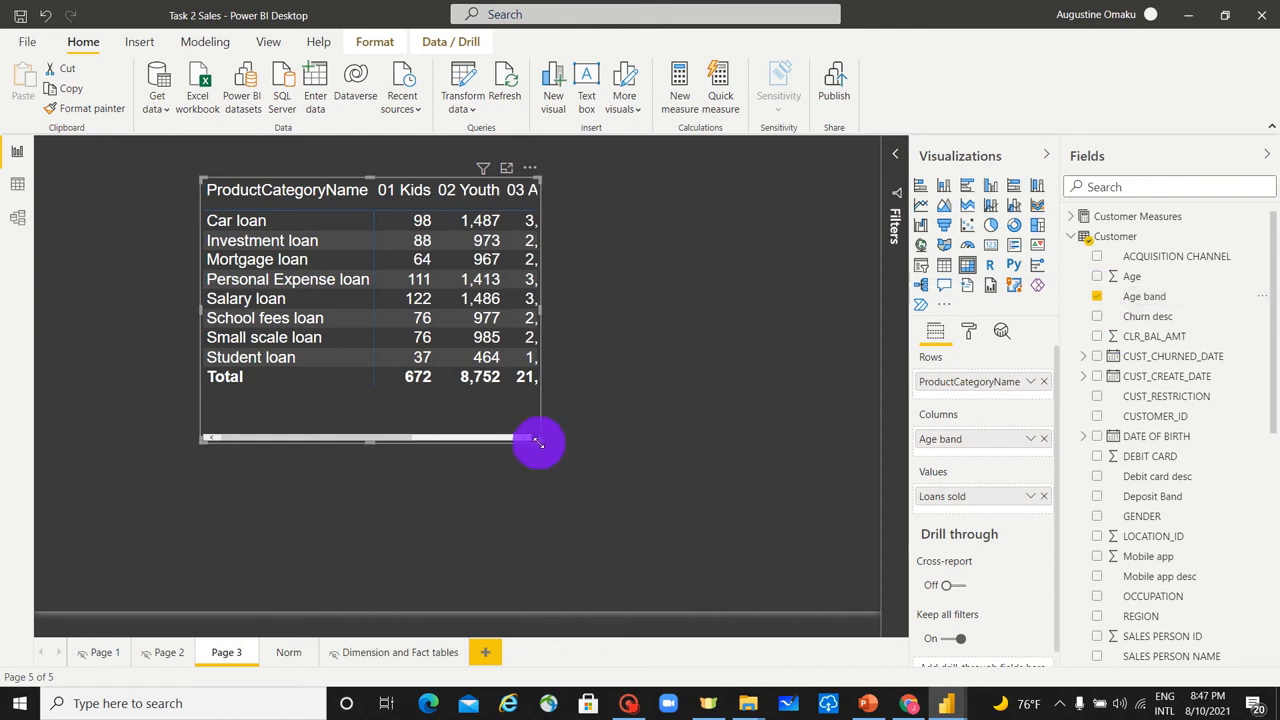
pyautogui.moveTo(541, 442); pyautogui.dragTo(843, 465)
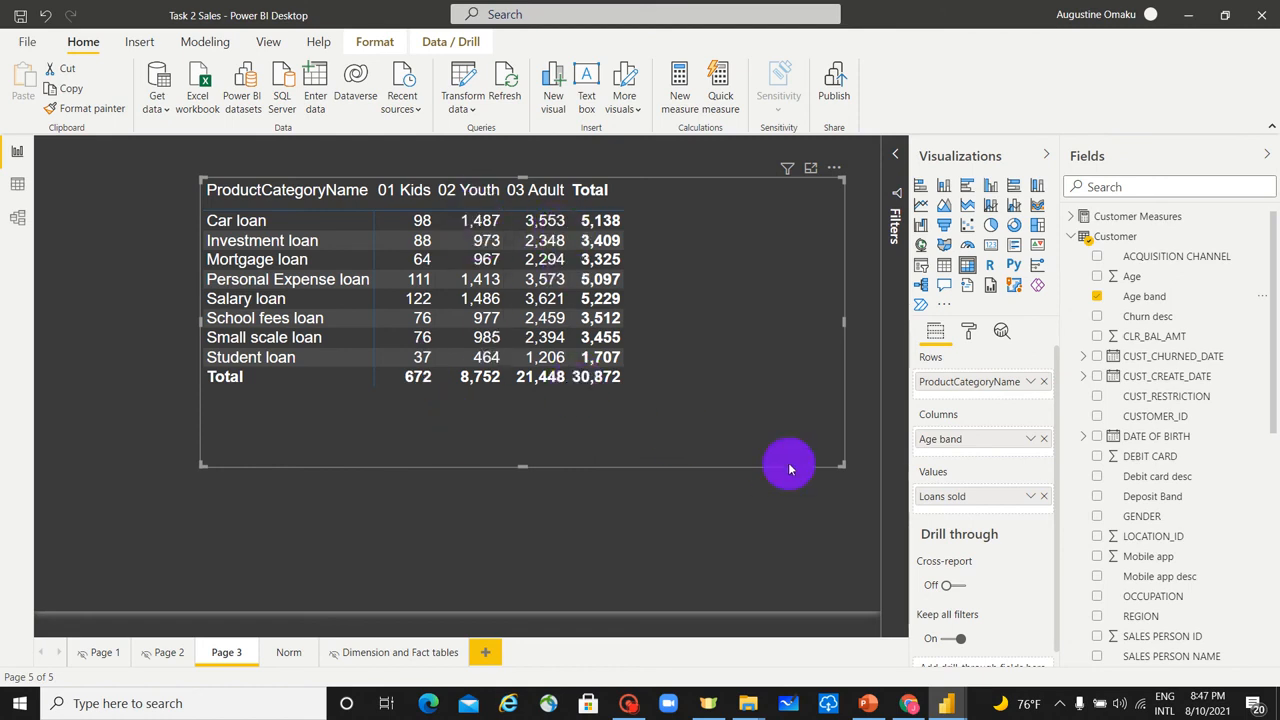
pyautogui.moveTo(844, 466); pyautogui.dragTo(757, 438)
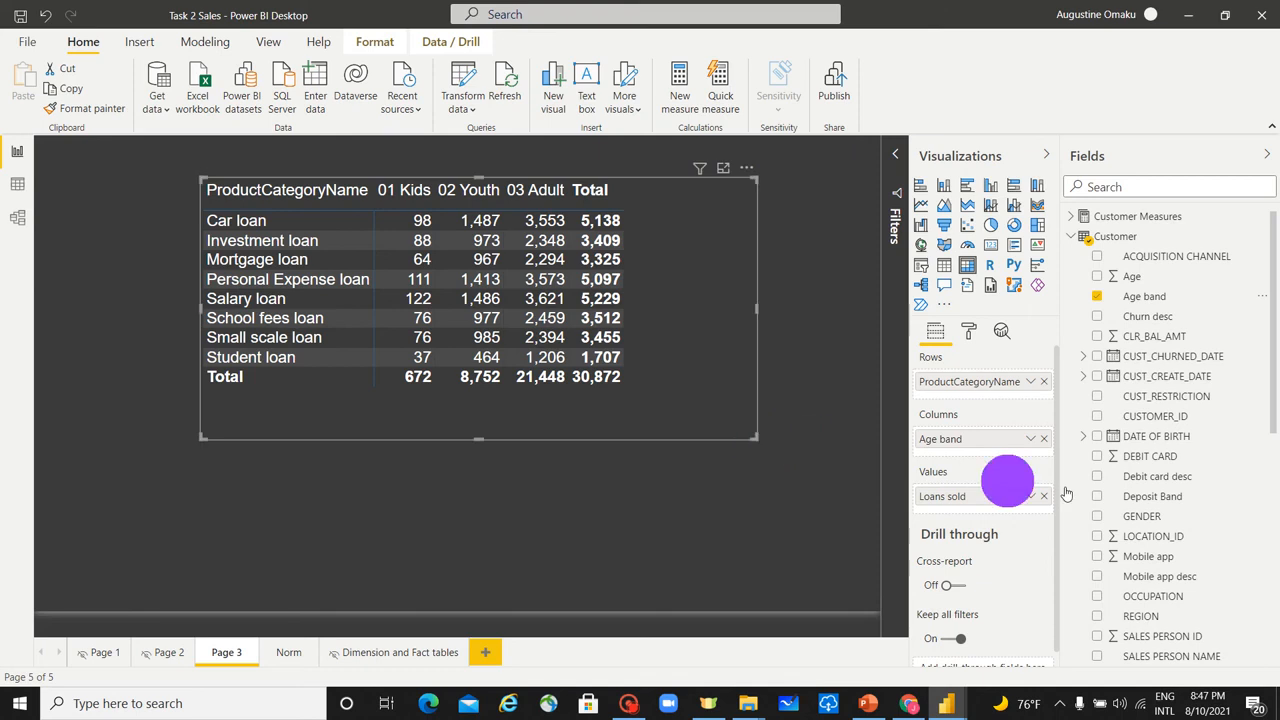
# Swap the matrix's Age band column field for Churn desc from the Customer table, and remove Churn desc again.
pyautogui.click(1043, 438)
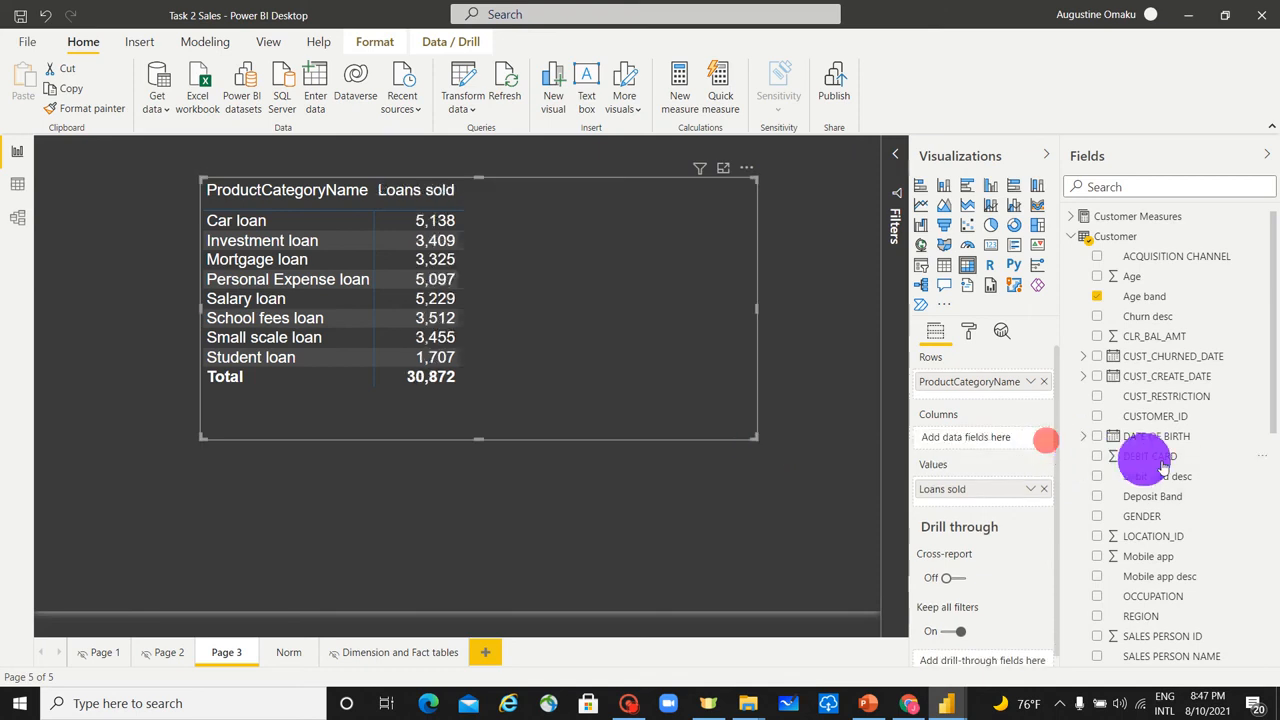
pyautogui.click(1098, 317)
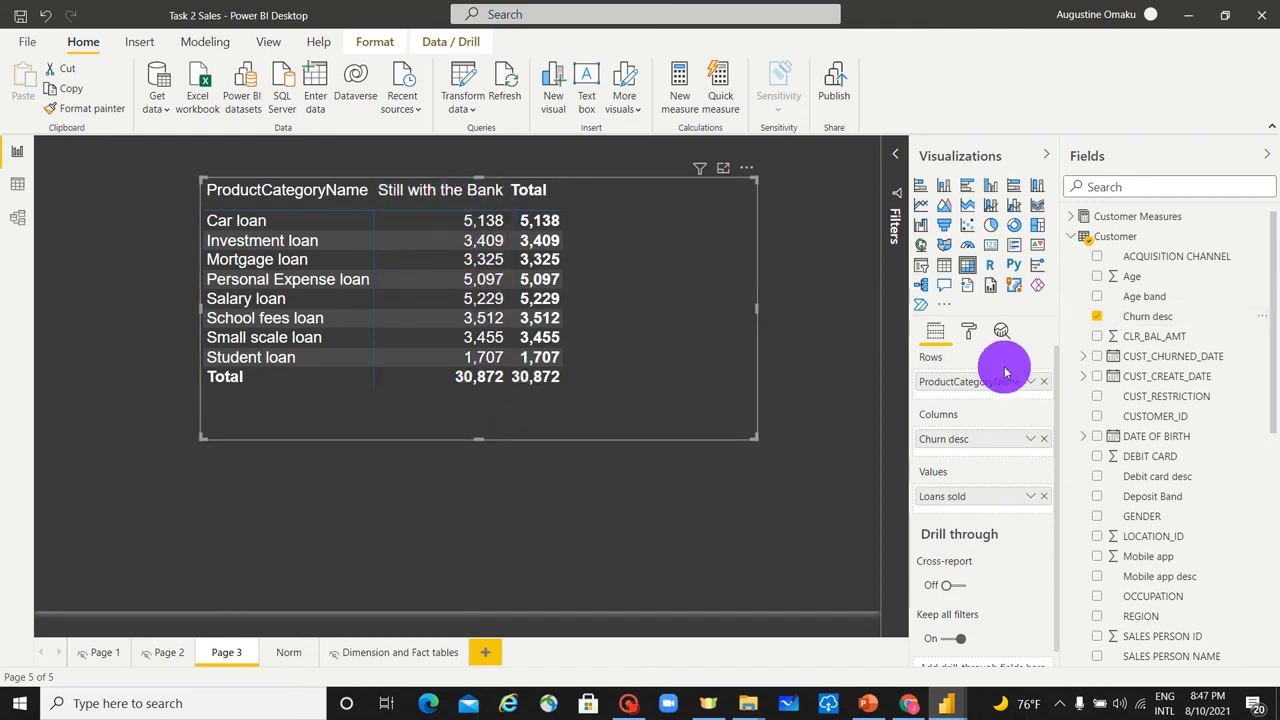
pyautogui.click(1097, 316)
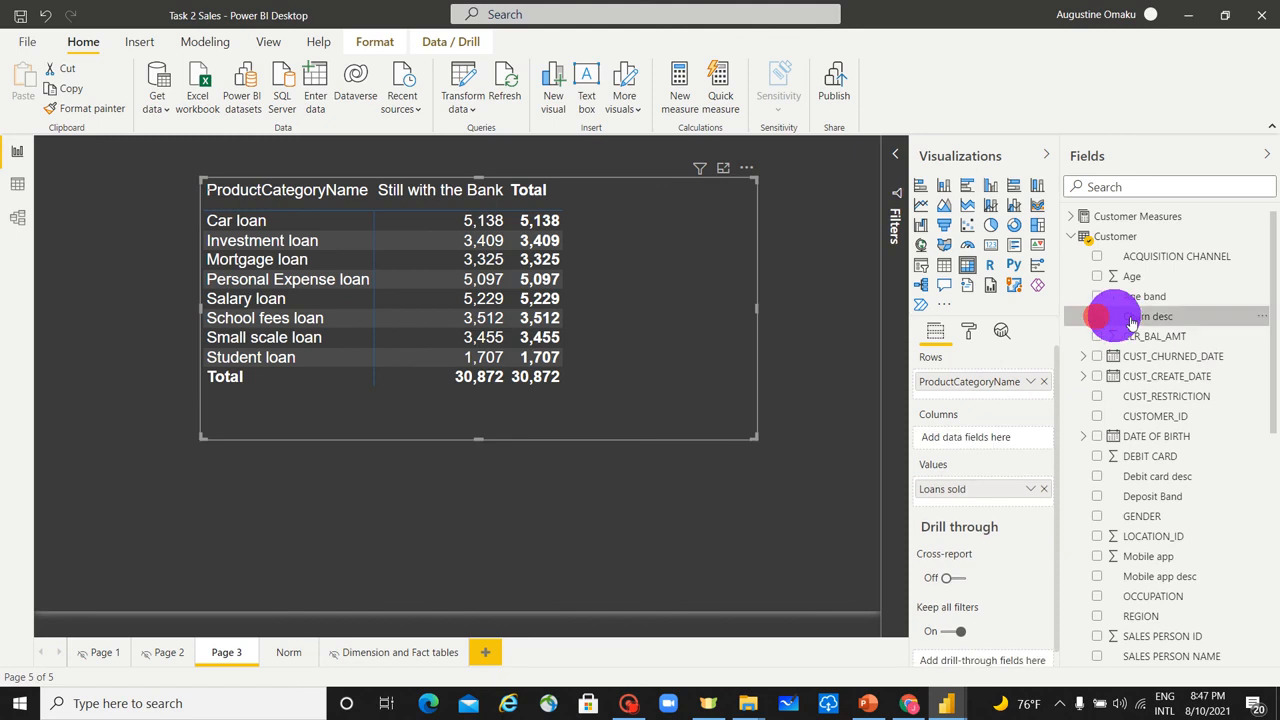